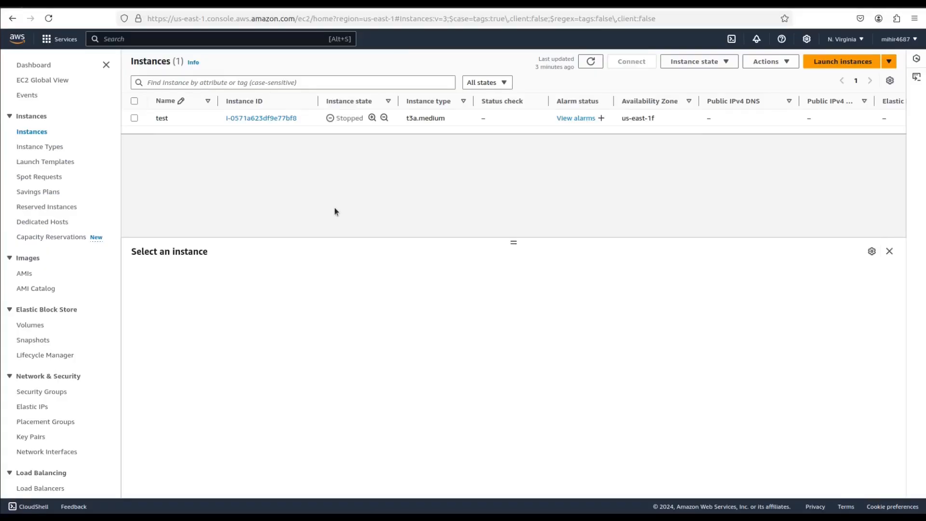
- Start launching a new EC2 instance and name it bb-runner
left_click(837, 67)
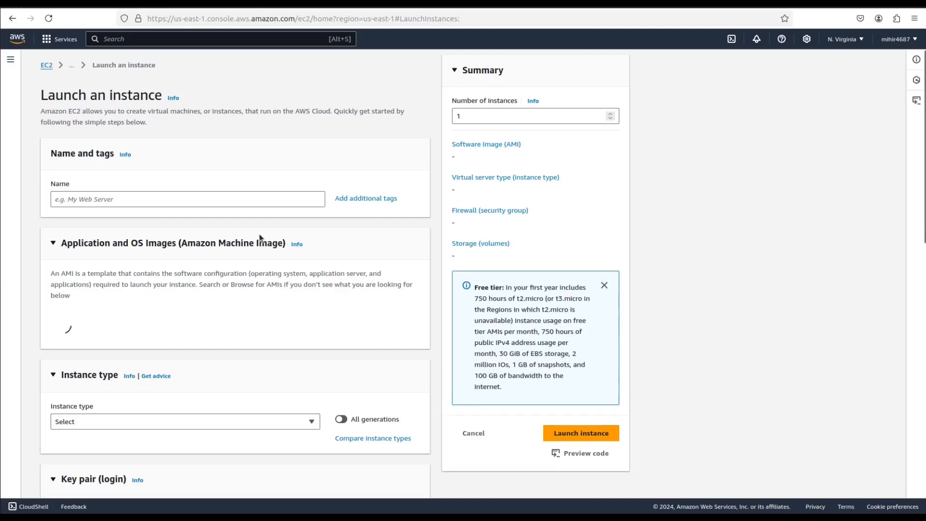
left_click(185, 200)
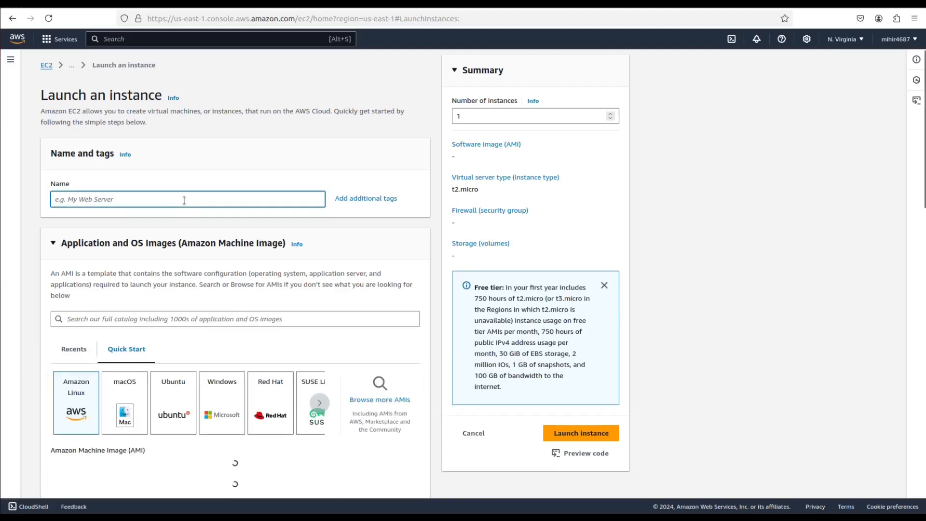
type("bb-runner")
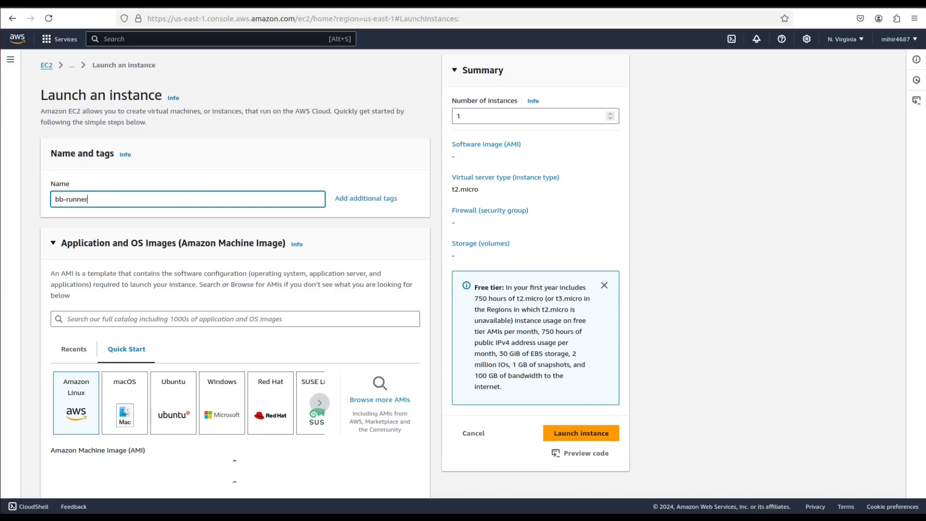
- Choose the Ubuntu Server 22.04 LTS (HVM), SSD Volume Type machine image for the new instance
scroll(121, 351, "down", 2)
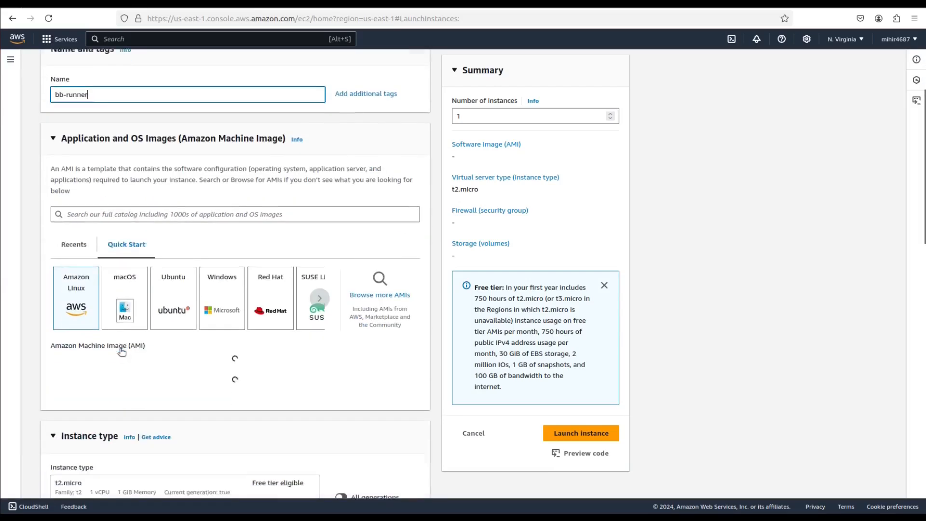
left_click(166, 305)
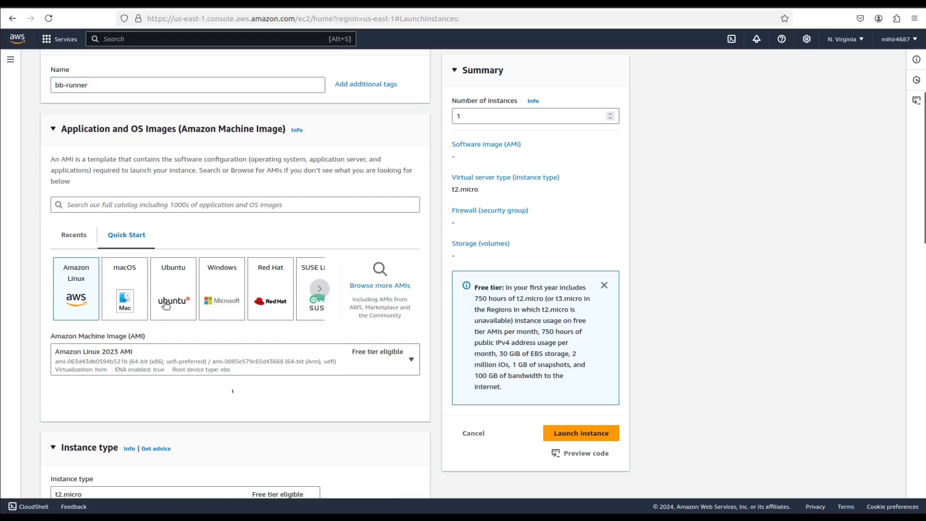
left_click(344, 360)
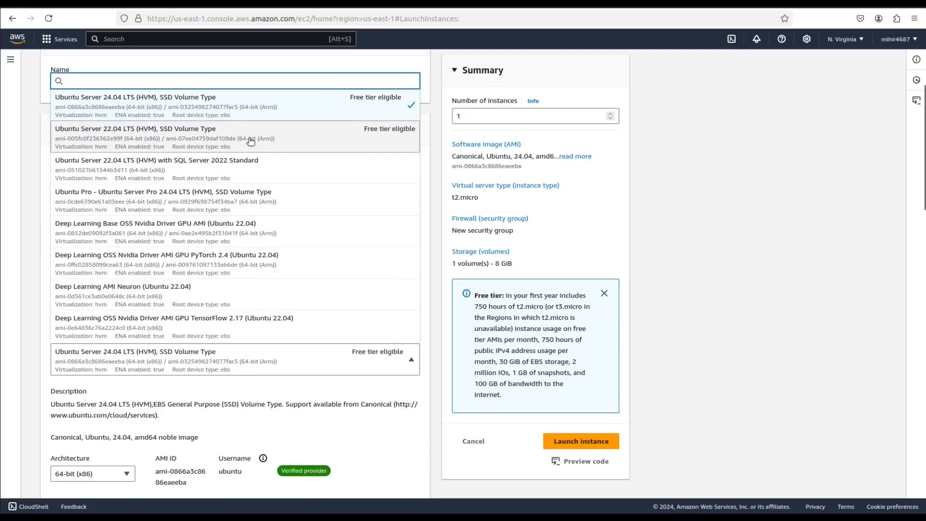
left_click(251, 141)
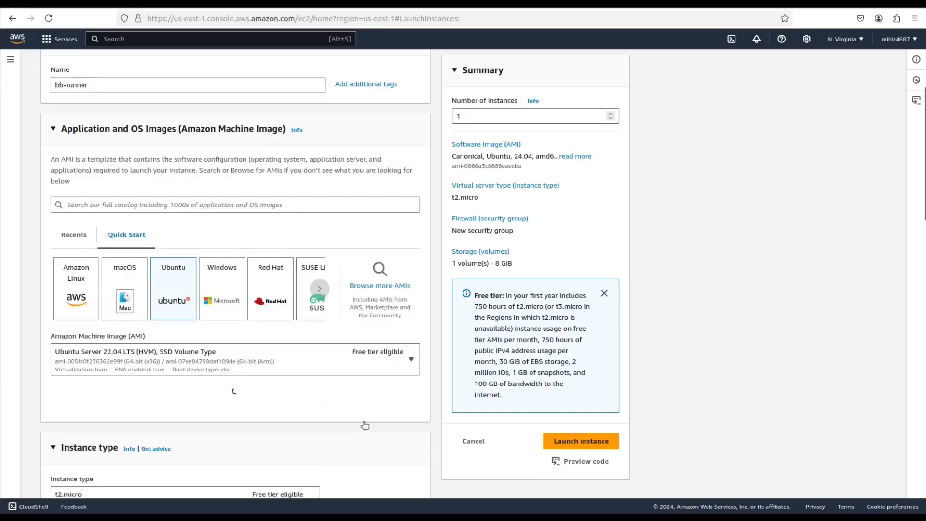
- Search the instance types for t3a and set the new instance's type to t3a.micro
scroll(280, 277, "down", 6)
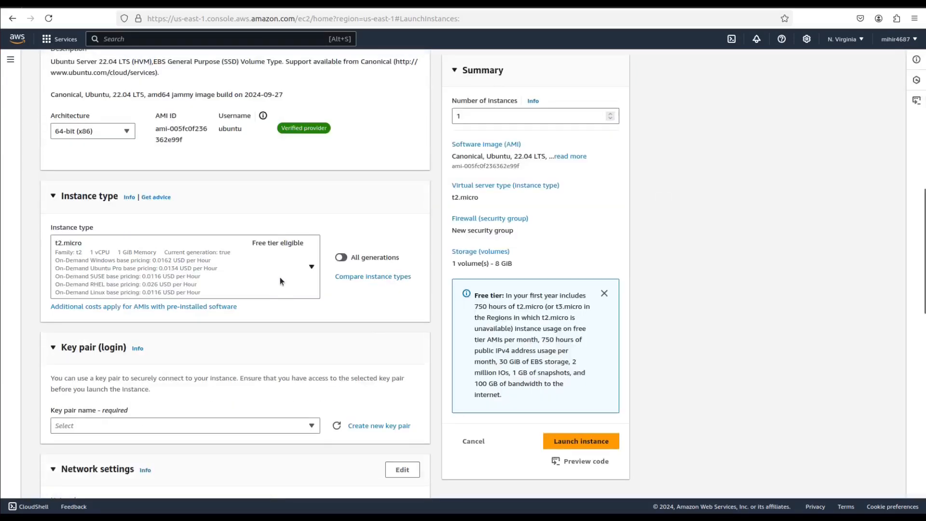
left_click(265, 261)
scroll(164, 426, "down", 4)
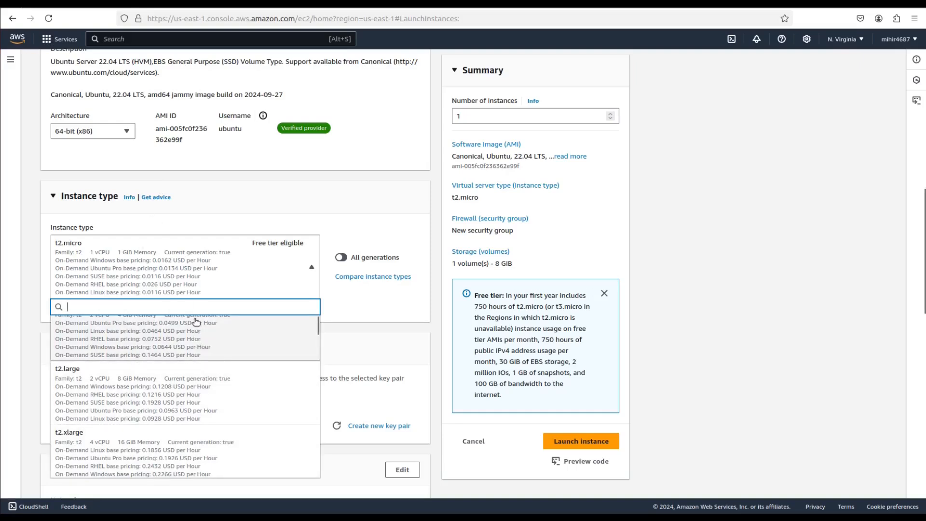
type("t3a")
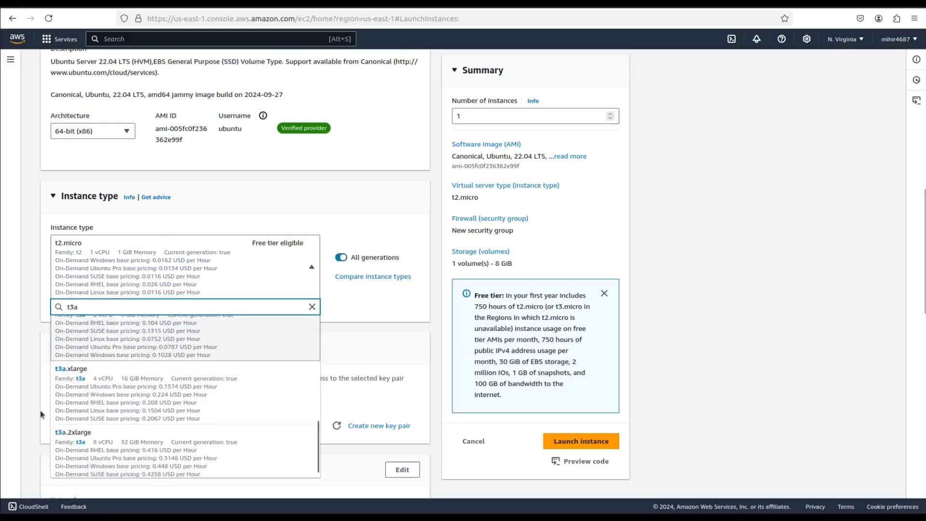
scroll(121, 362, "up", 5)
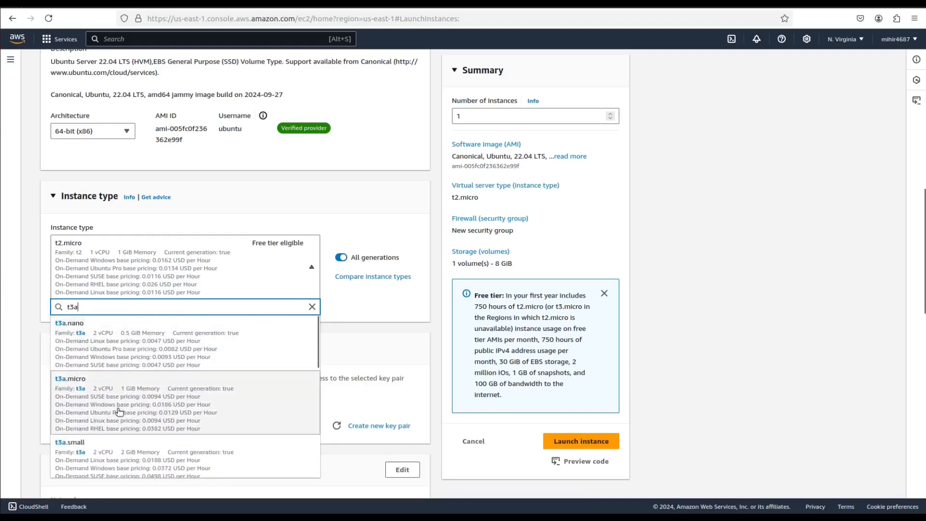
left_click(142, 416)
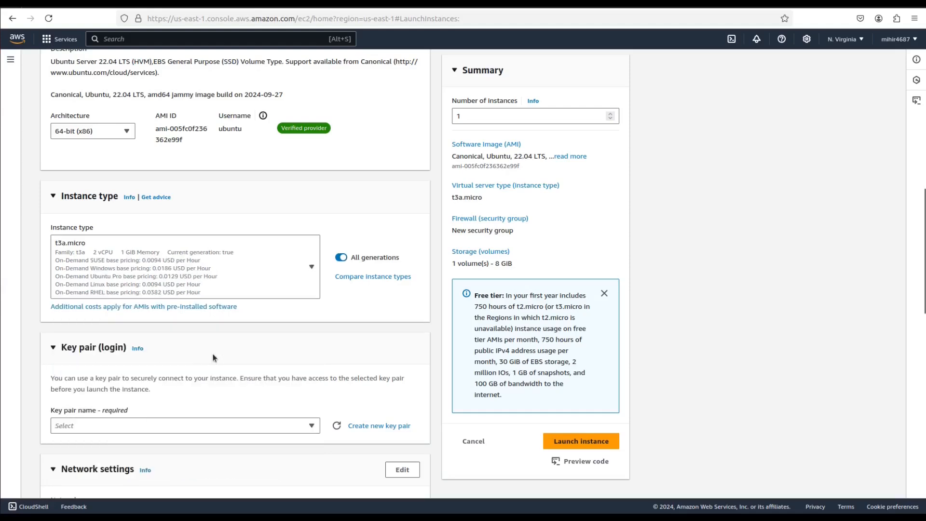
- Assign the existing key pair eb to the new instance for login
scroll(212, 358, "down", 3)
left_click(192, 313)
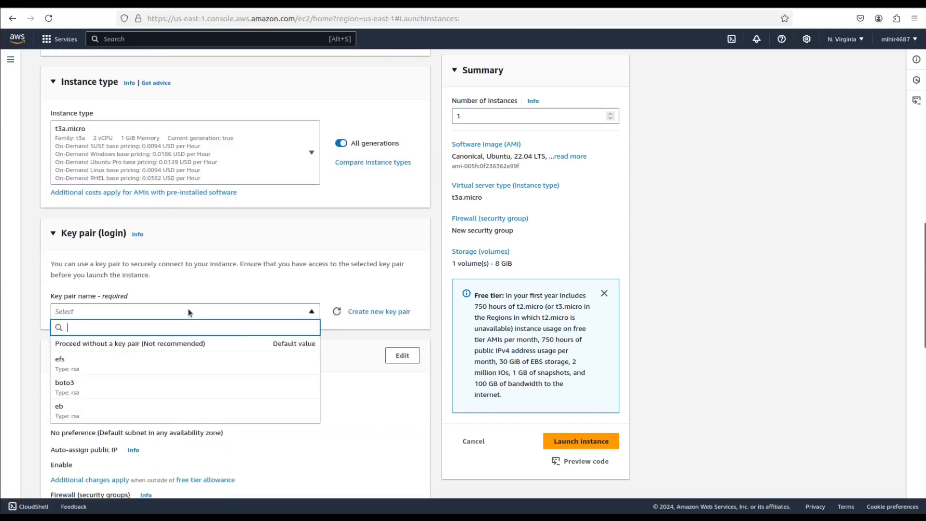
left_click(83, 416)
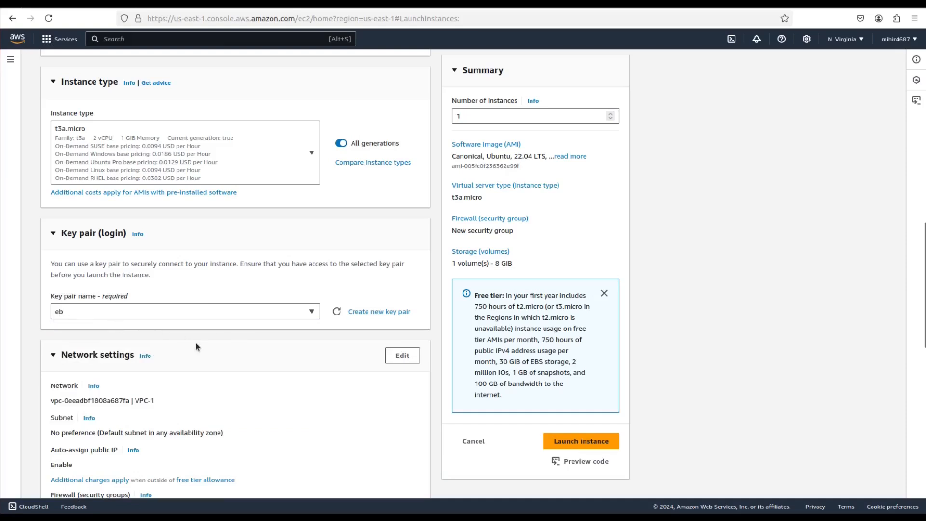
- Review the default network and storage settings and launch the instance
scroll(196, 343, "down", 6)
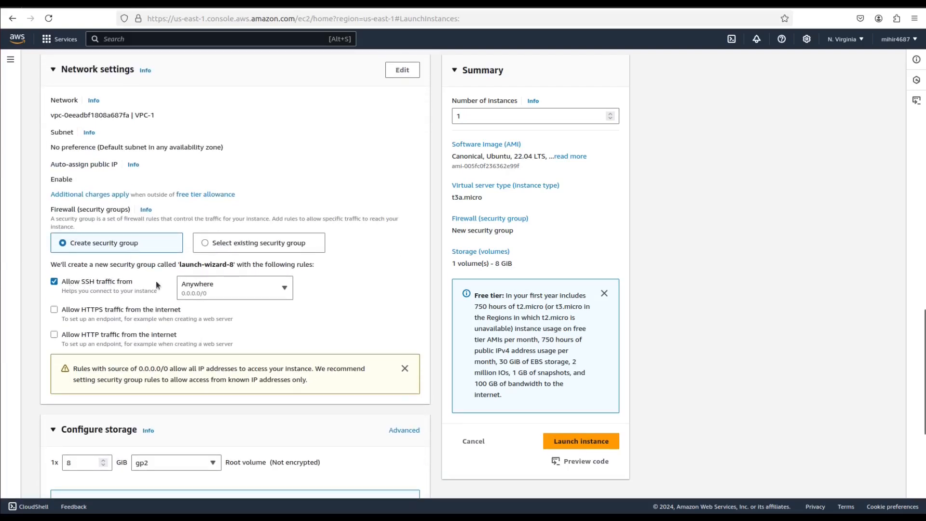
scroll(195, 288, "down", 4)
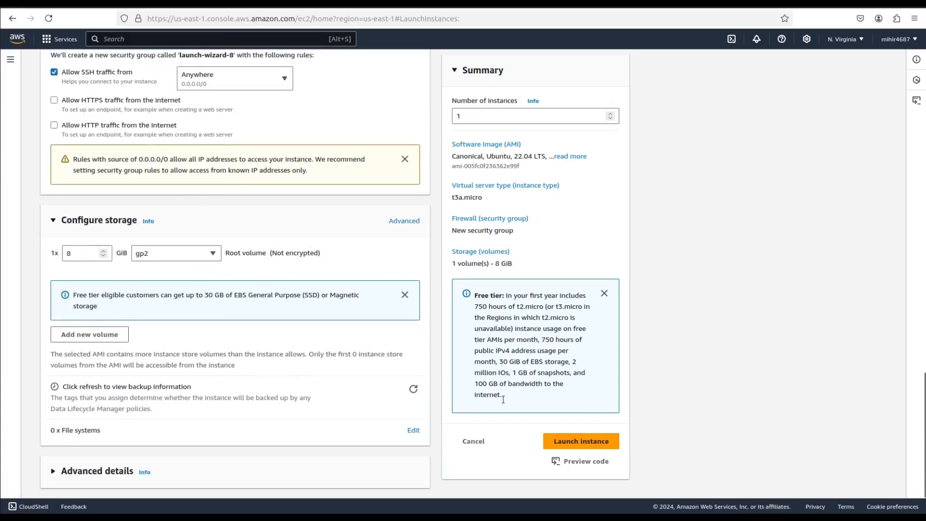
left_click(601, 443)
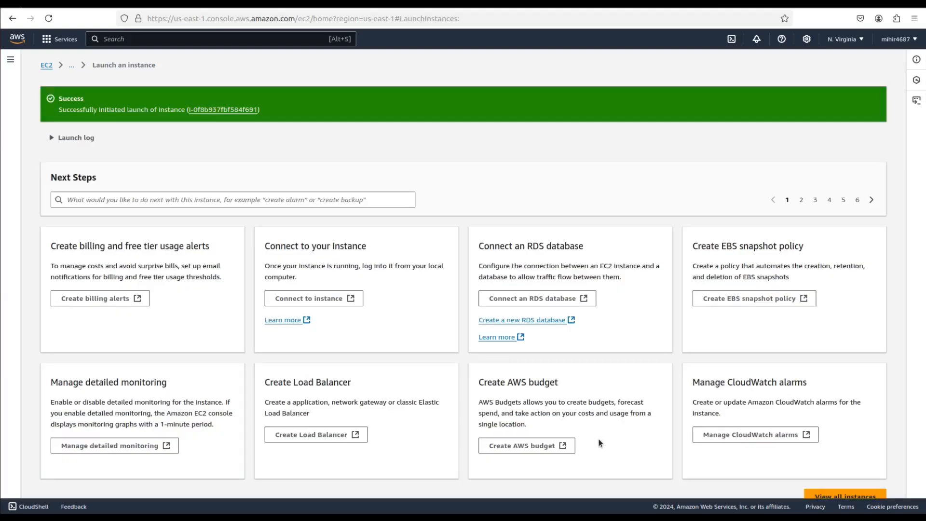
- Show the running EC2 instances and select bb-runner
left_click(47, 66)
left_click(192, 124)
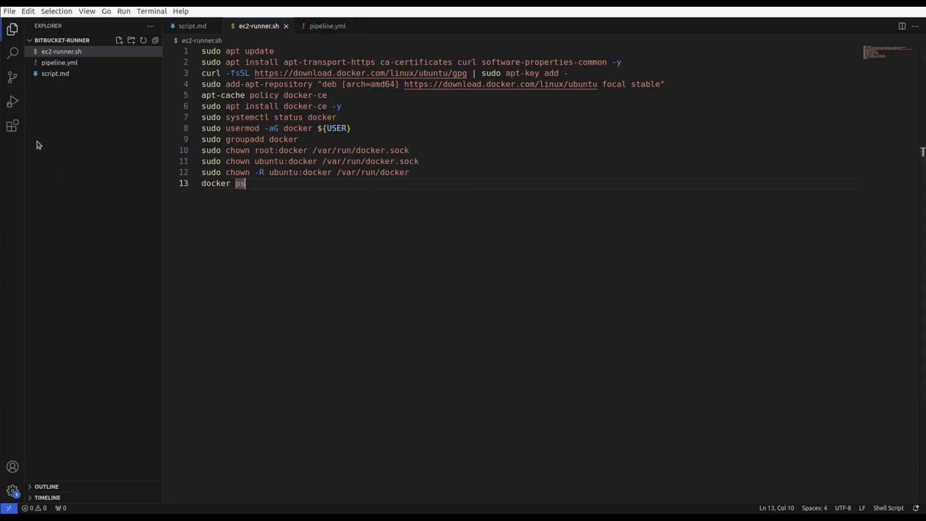
left_click(44, 3)
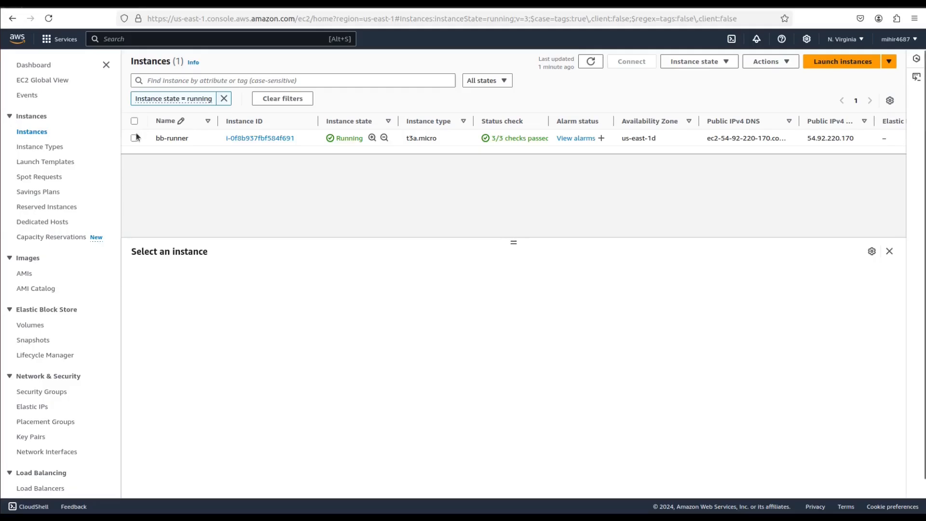
left_click(166, 140)
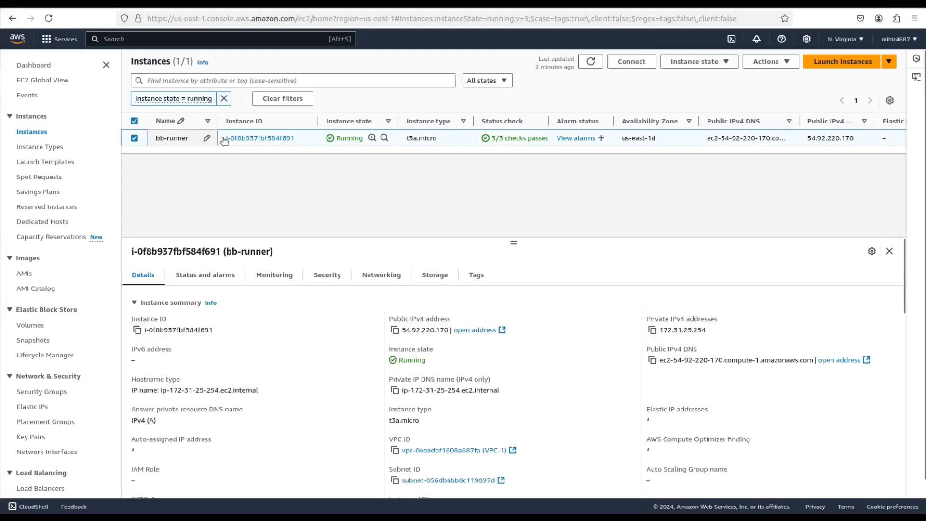
- Copy bb-runner's example SSH client command and run it in the terminal to connect with eb.pem
left_click(632, 61)
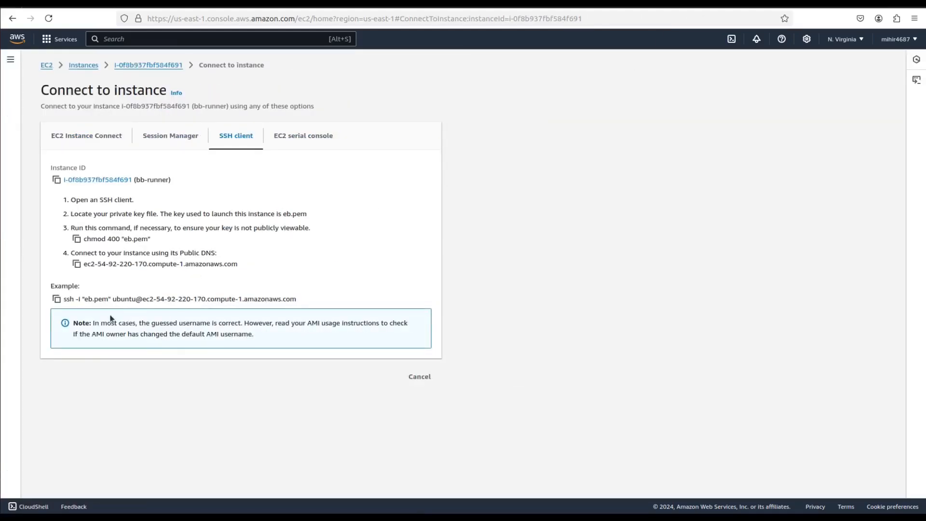
left_click(56, 299)
left_click(1, 243)
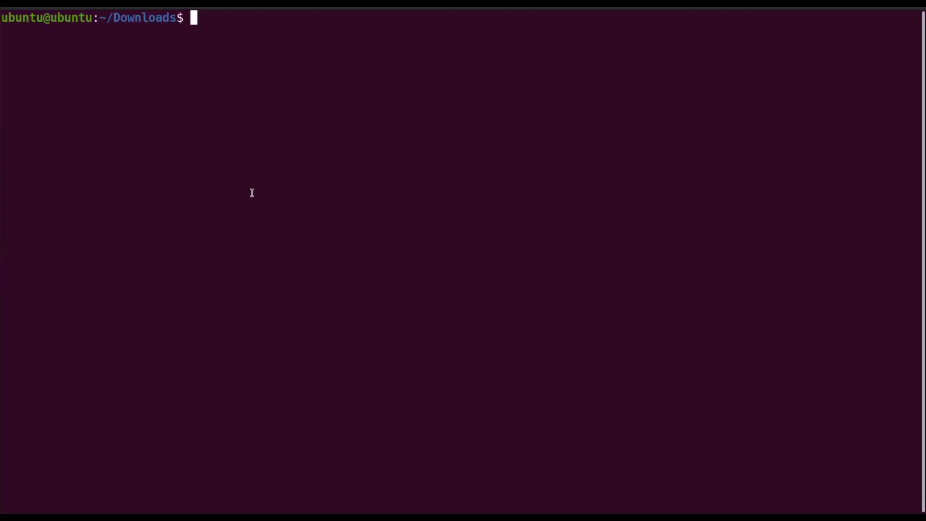
key("ctrl+shift+v")
key("Return")
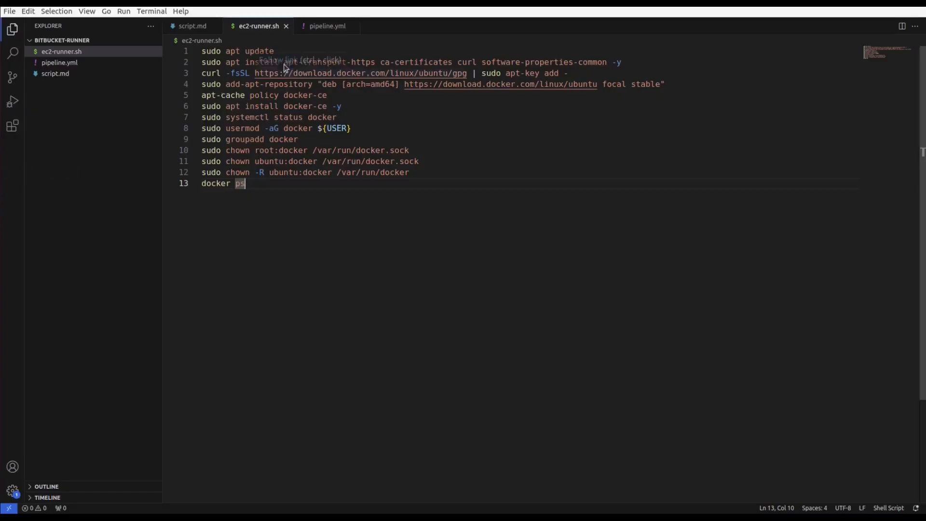
- From ec2-runner.sh in VS Code, run sudo apt update and the apt-transport-https, ca-certificates, curl and software-properties-common install in the SSH session
left_click_drag(276, 49, 196, 50)
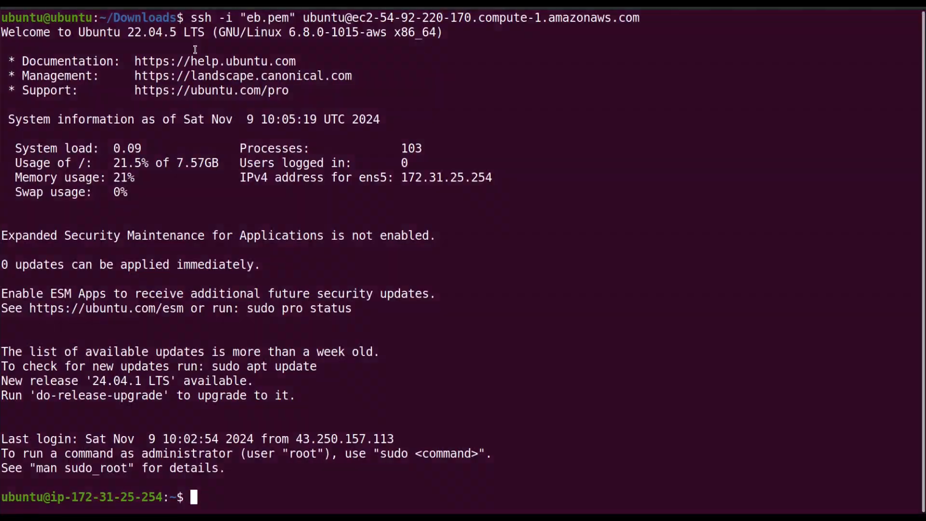
key("ctrl+shift+v")
key("Return")
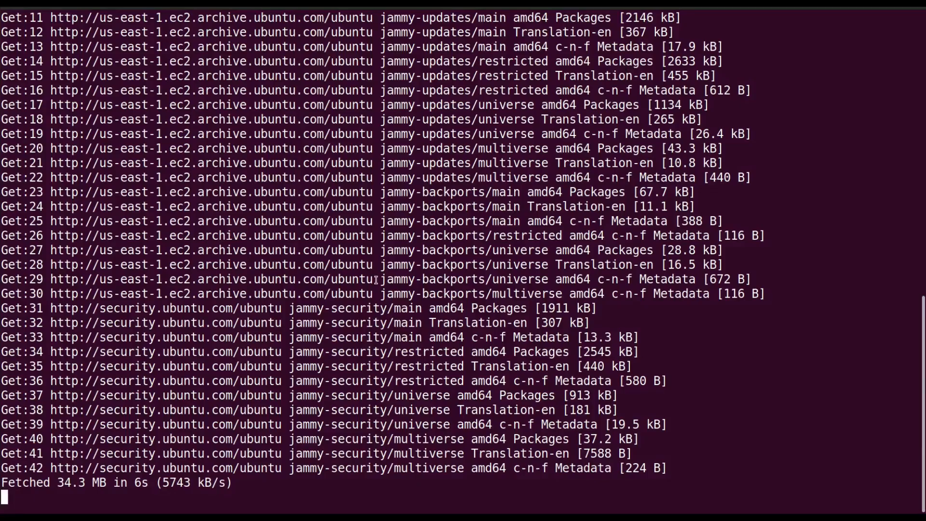
key("ctrl+shift+v")
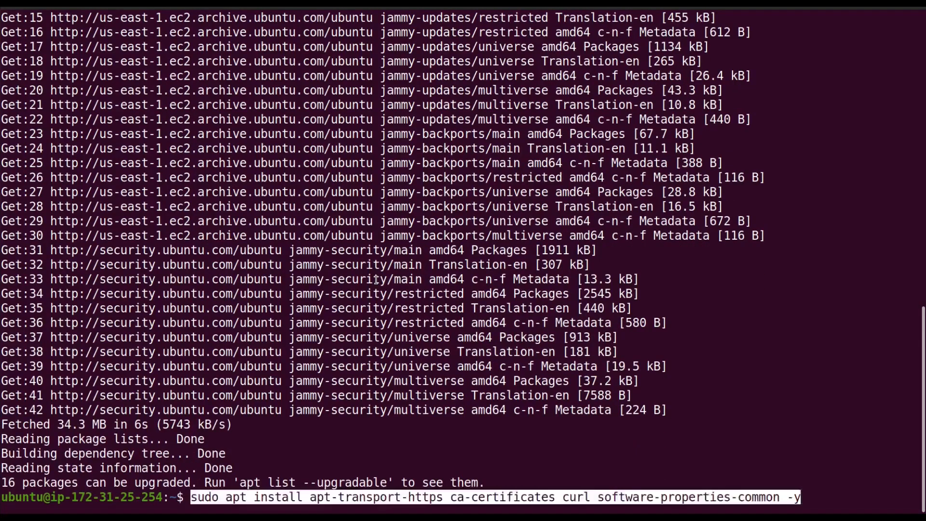
key("Return")
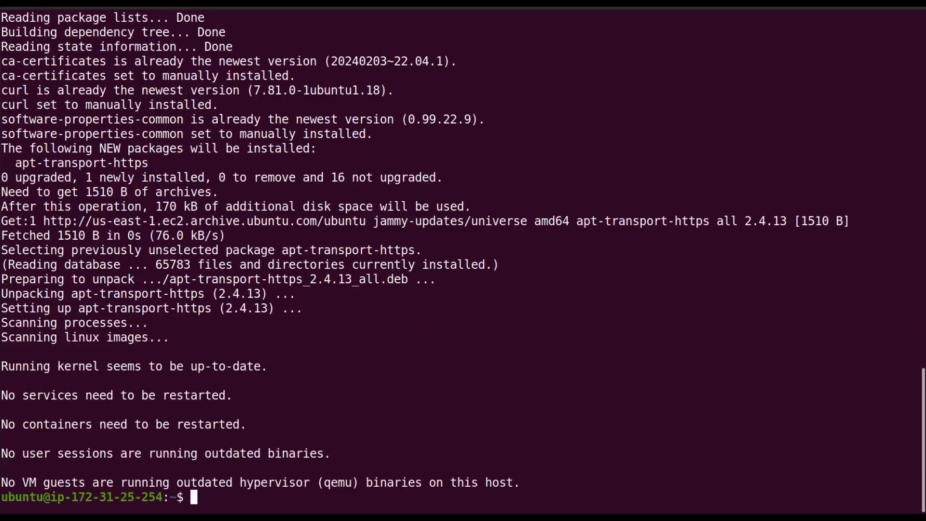
- Copy the curl command for Docker's GPG key from ec2-runner.sh and run it in the SSH session to add the key
key("alt+Tab")
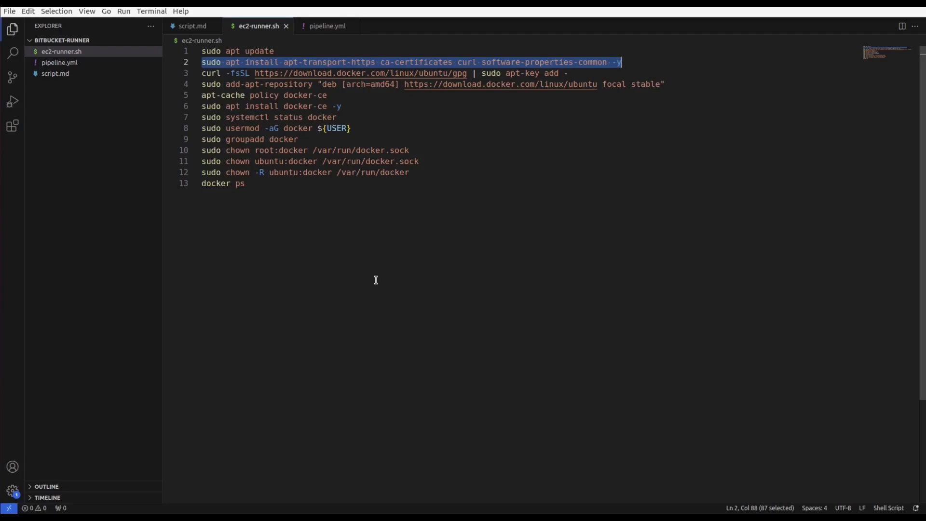
left_click_drag(578, 74, 674, 83)
key("alt+Tab")
key("ctrl+shift+v")
key("Return")
- Copy the add-apt-repository command from ec2-runner.sh, run it on the instance and confirm adding Docker's focal stable amd64 repository
key("alt+Tab")
key("ctrl+c")
key("alt+Tab")
key("ctrl+shift+v")
key("Return")
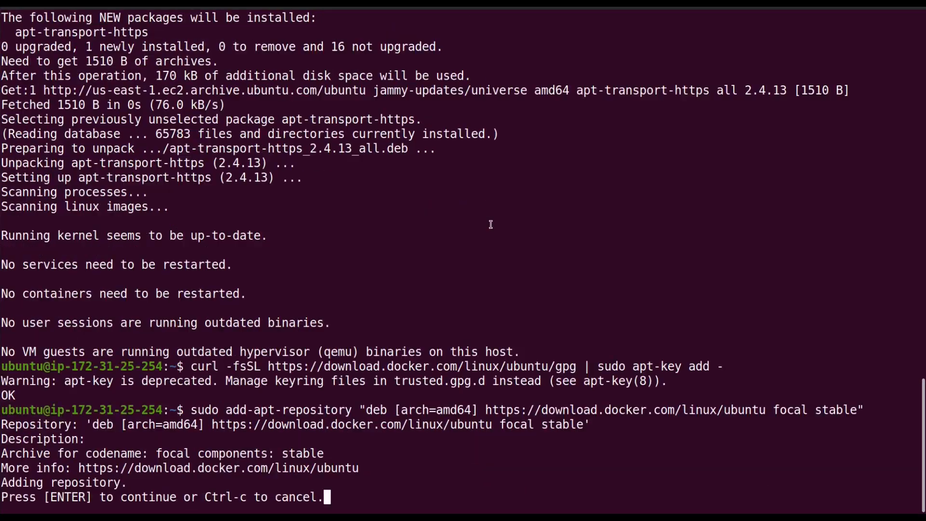
key("Return")
- Check the available Docker package versions by running apt-cache policy docker-ce from ec2-runner.sh in the SSH session
key("alt+Tab")
left_click_drag(328, 93, 196, 94)
key("ctrl+c")
key("alt+Tab")
key("ctrl+shift+v")
key("Return")
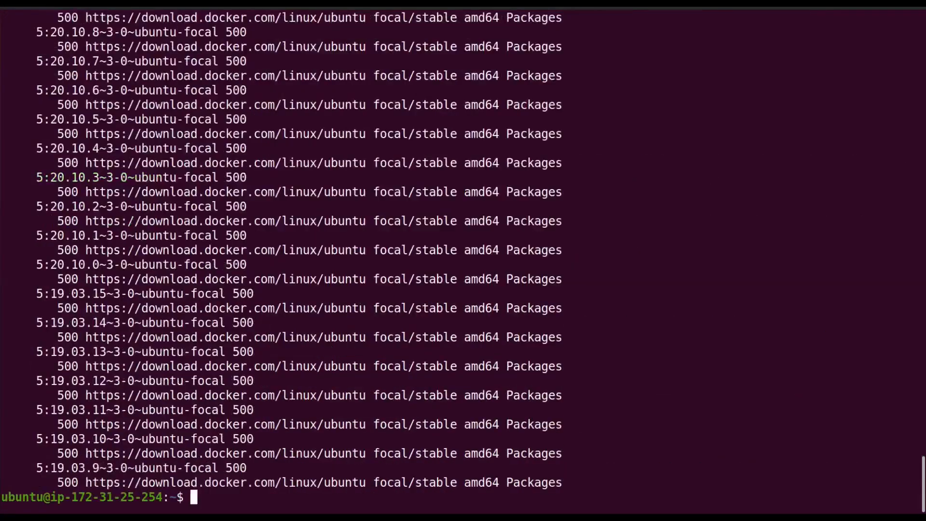
- Install Docker on the instance with the script's sudo apt install docker-ce -y command
key("alt+Tab")
left_click_drag(343, 104, 198, 103)
key("ctrl+c")
key("alt+Tab")
key("ctrl+shift+v")
key("Return")
- Check the Docker service by running sudo systemctl status docker in the SSH session, and exit the status view
key("alt+Tab")
key("alt+Tab")
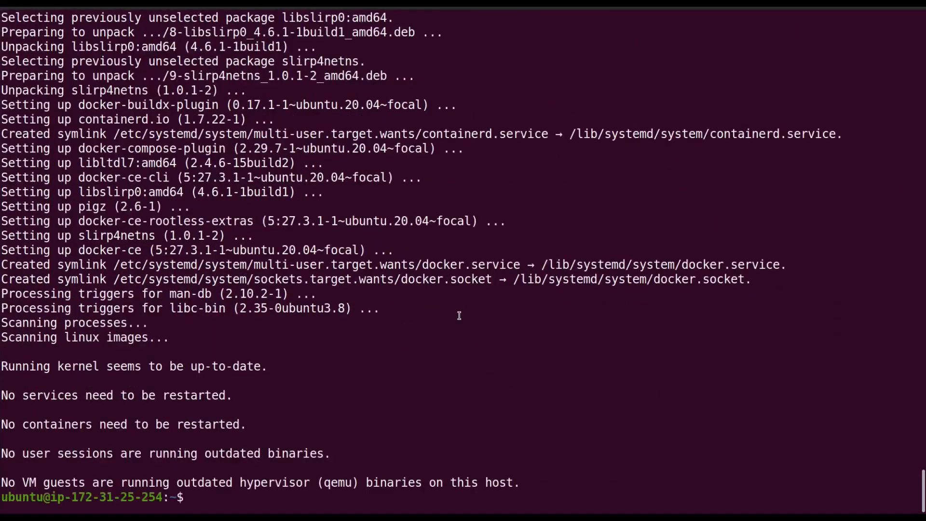
key("ctrl+shift+v")
key("Return")
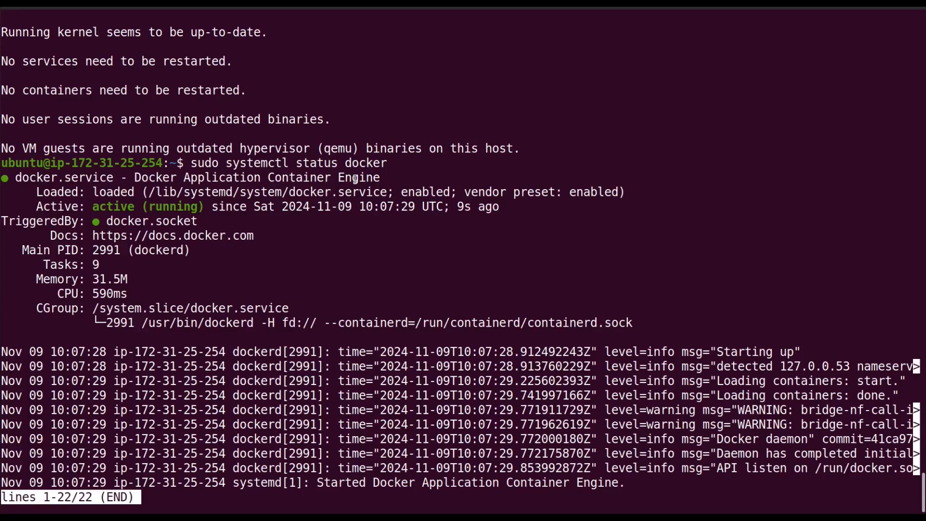
key("q")
- Add the current user to the docker group by running the script's sudo usermod -aG docker ${USER} command
key("alt+Tab")
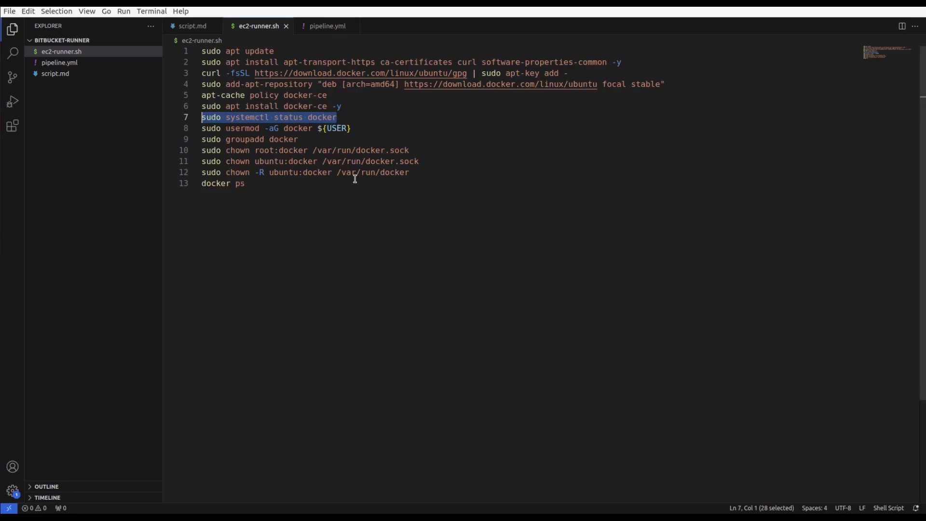
left_click_drag(351, 129, 194, 128)
key("ctrl+c")
key("alt+Tab")
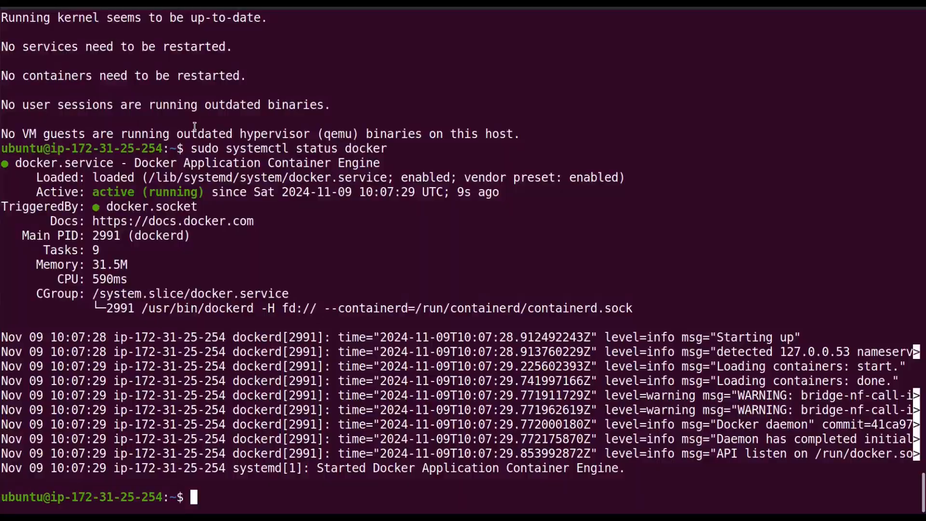
key("ctrl+shift+v")
key("Return")
- Copy sudo groupadd docker from ec2-runner.sh and run it in the SSH session
key("alt+Tab")
left_click_drag(304, 138, 197, 139)
key("ctrl+c")
key("alt+Tab")
key("ctrl+shift+v")
key("Return")
- Copy sudo chown root:docker /var/run/docker.sock from ec2-runner.sh and run it in the SSH session
key("alt+Tab")
left_click_drag(410, 150, 201, 150)
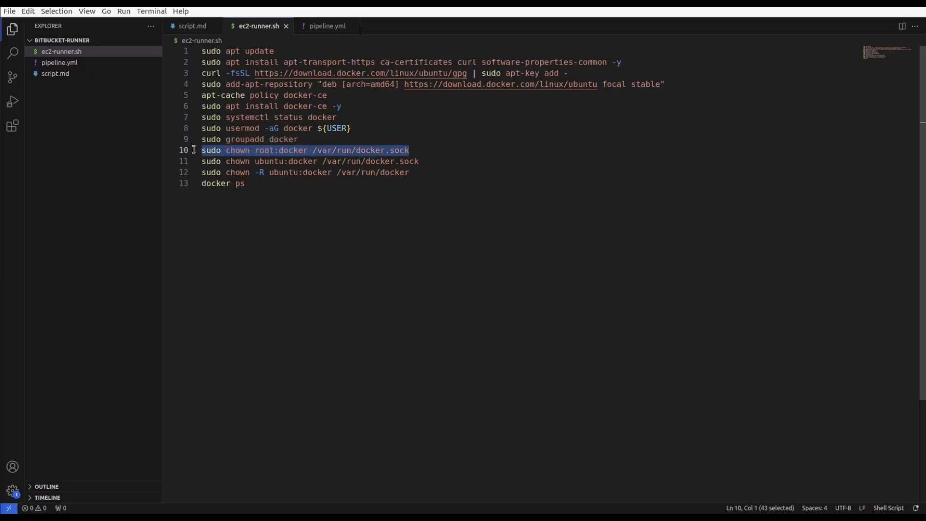
key("ctrl+c")
key("alt+Tab")
key("ctrl+shift+v")
key("Return")
- Give the ubuntu user ownership of the Docker socket by running the script's sudo chown ubuntu:docker /var/run/docker.sock command
key("alt+Tab")
left_click_drag(419, 161, 202, 161)
key("ctrl+c")
- Run the script's sudo chown -R ubuntu:docker /var/run/docker command on the instance
key("alt+Tab")
key("ctrl+shift+v")
key("Return")
- Run the script's docker ps command in the SSH session and check the container list
key("alt+Tab")
left_click_drag(409, 172, 201, 182)
key("ctrl+c")
key("alt+Tab")
key("ctrl+shift+v")
key("Return")
key("alt+Tab")
key("ctrl+c")
key("alt+Tab")
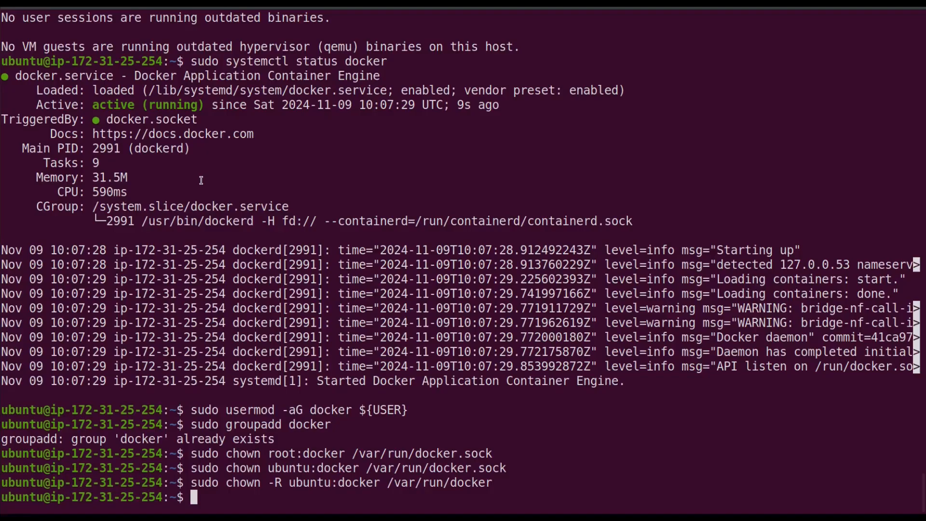
key("ctrl+shift+v")
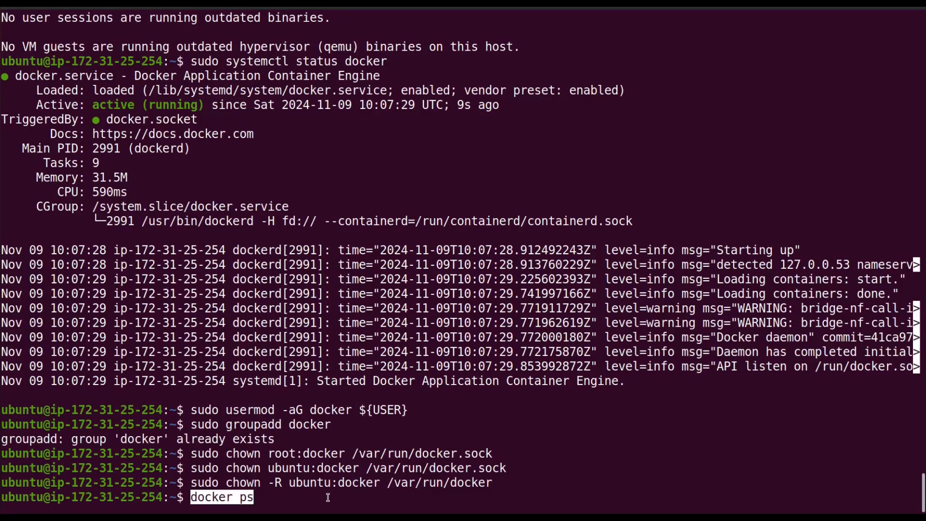
key("Return")
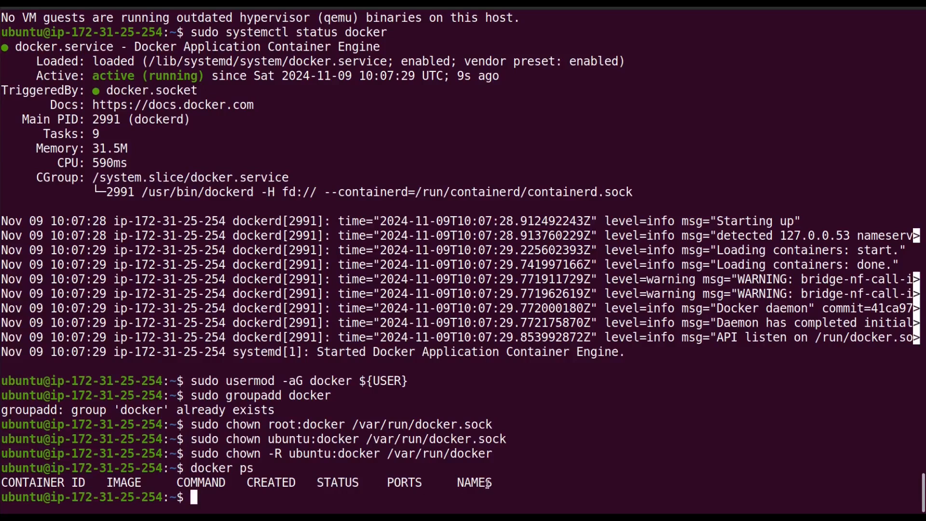
left_click_drag(491, 483, 209, 475)
left_click(199, 474)
- Switch to Bitbucket in the browser and open the Runners page in the deploy-ec2 repository settings
left_click(2, 141)
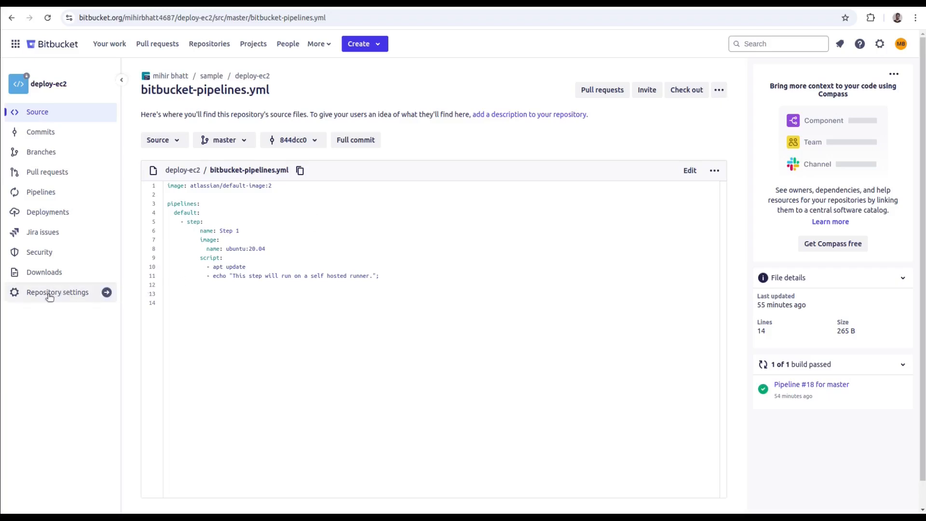
left_click(73, 293)
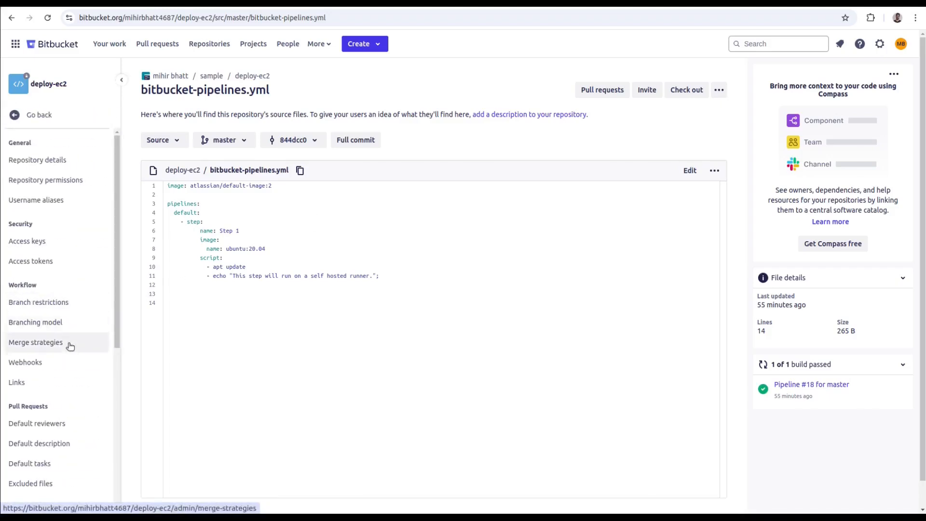
scroll(68, 344, "down", 3)
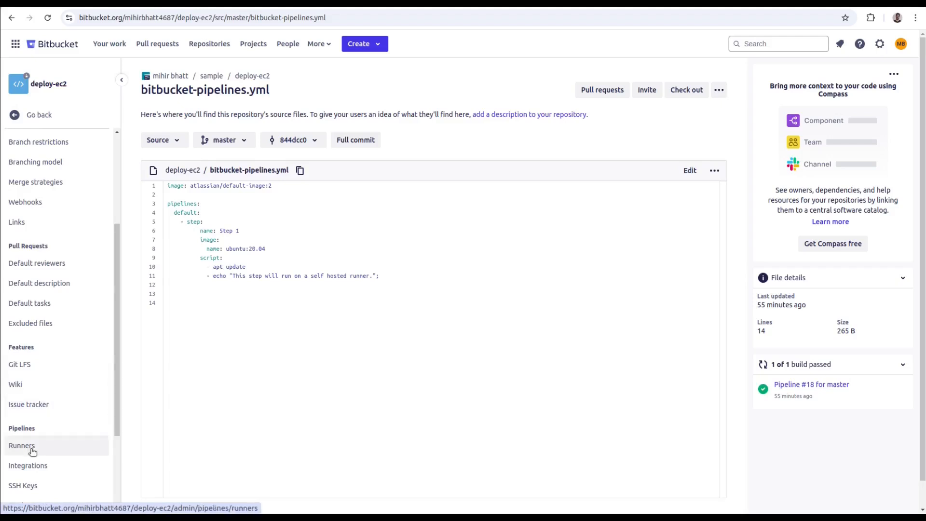
scroll(31, 449, "down", 2)
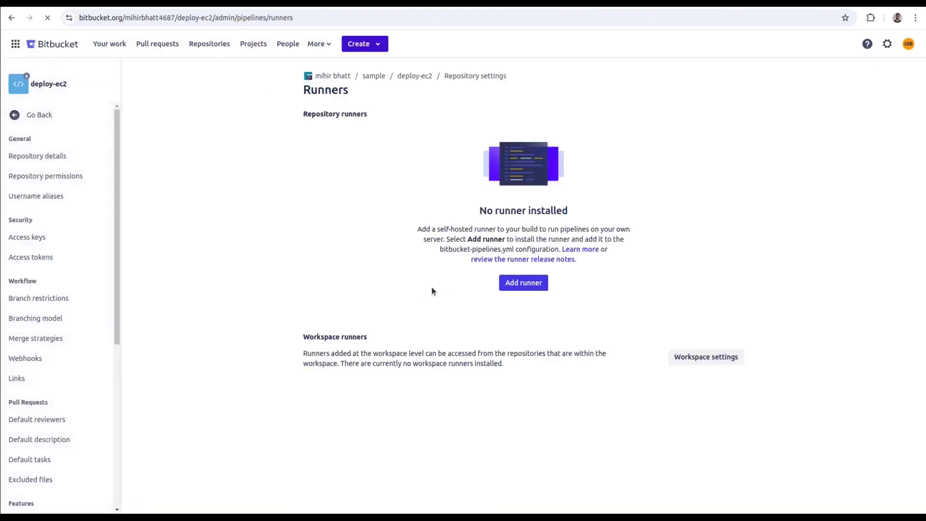
- Start adding a repository runner and name it ec2-runner
left_click(529, 282)
left_click(394, 203)
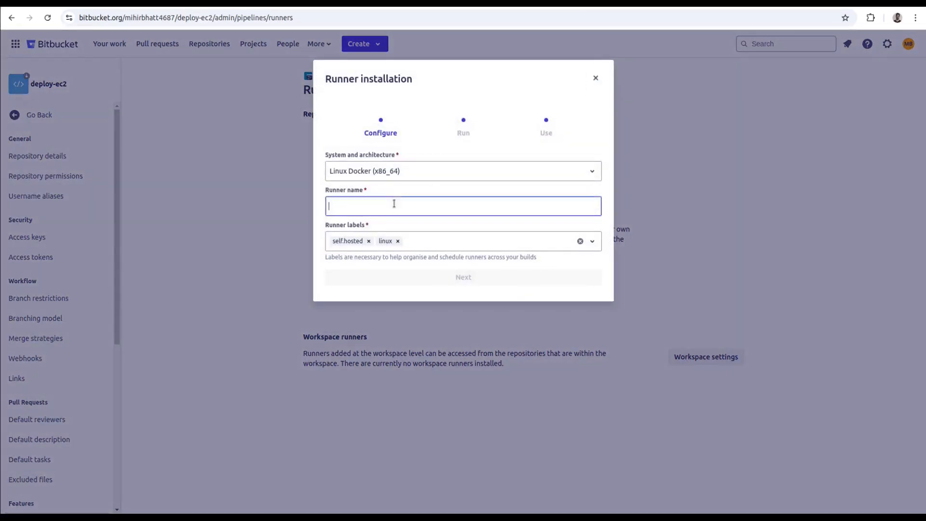
type("ec2")
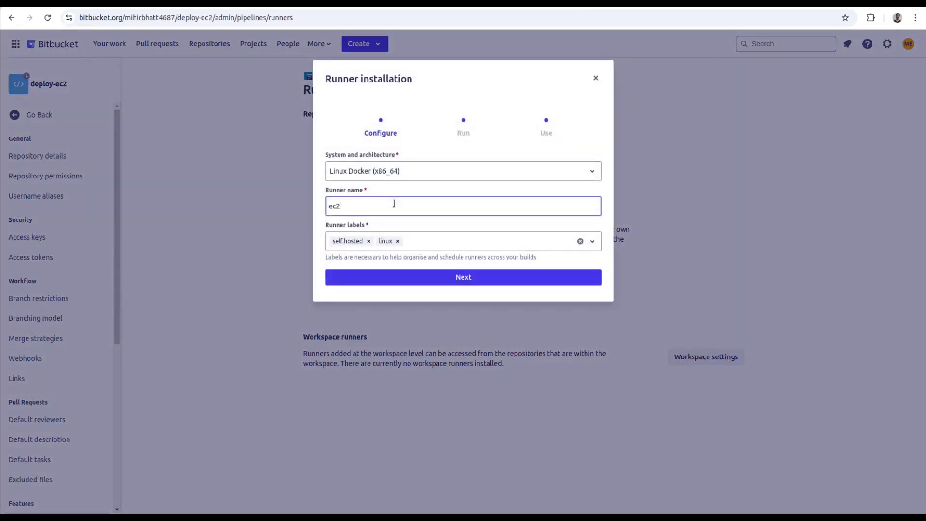
type("nner")
- Add the label ec2.runner to the self.hosted and linux runner labels and proceed to the Run stage
left_click(425, 247)
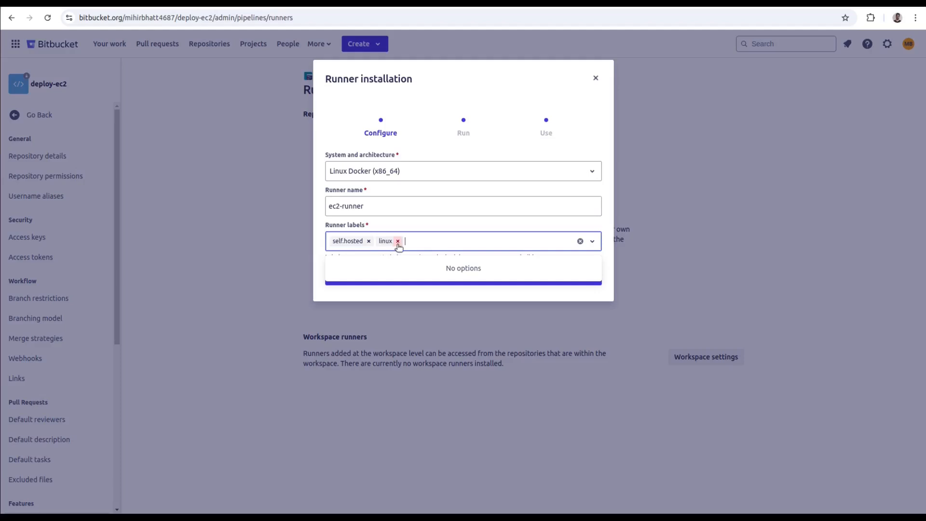
type("ec2")
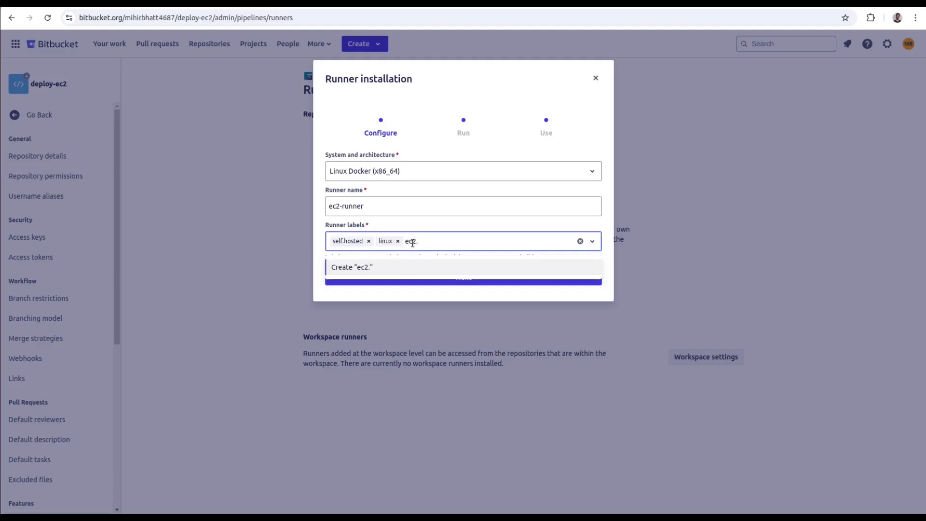
type(".runner")
key("Return")
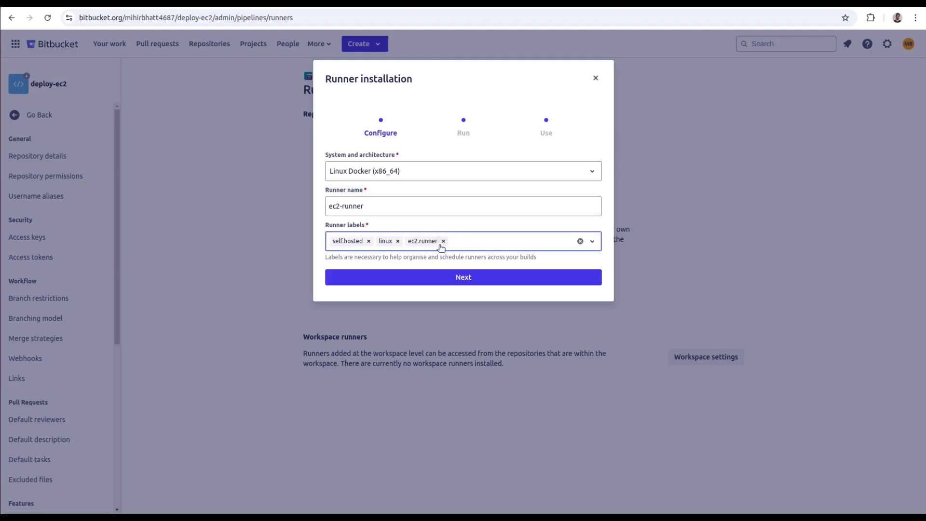
left_click(441, 276)
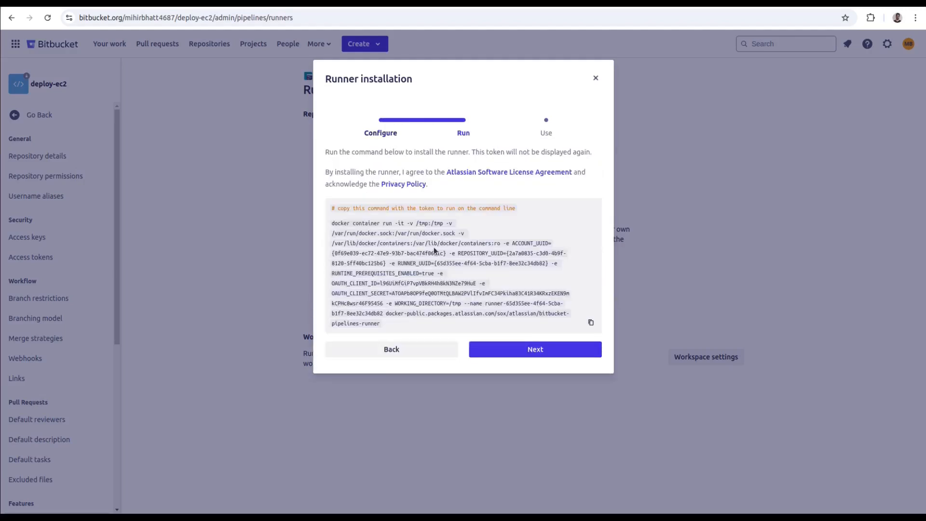
- Copy the runner's docker container run command, including its OAuth client secret, into a new untitled file in VS Code
left_click_drag(331, 208, 410, 319)
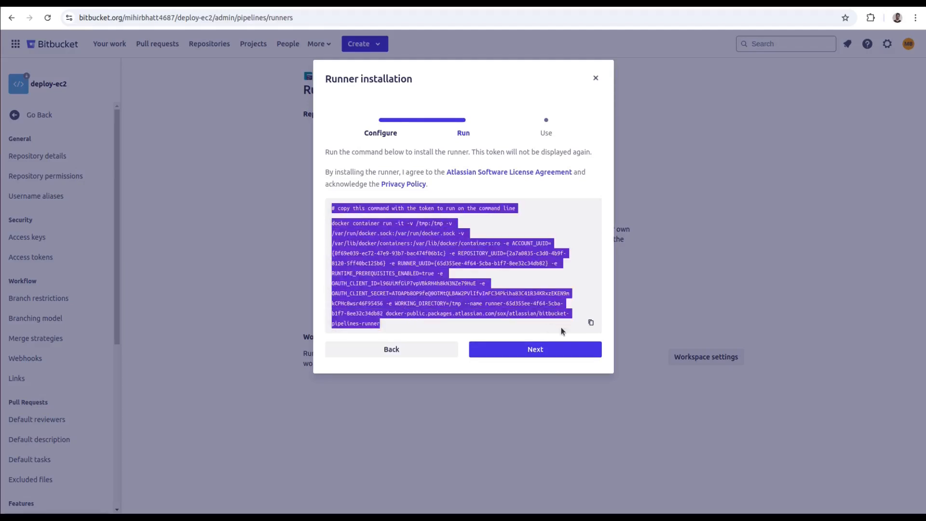
left_click(590, 323)
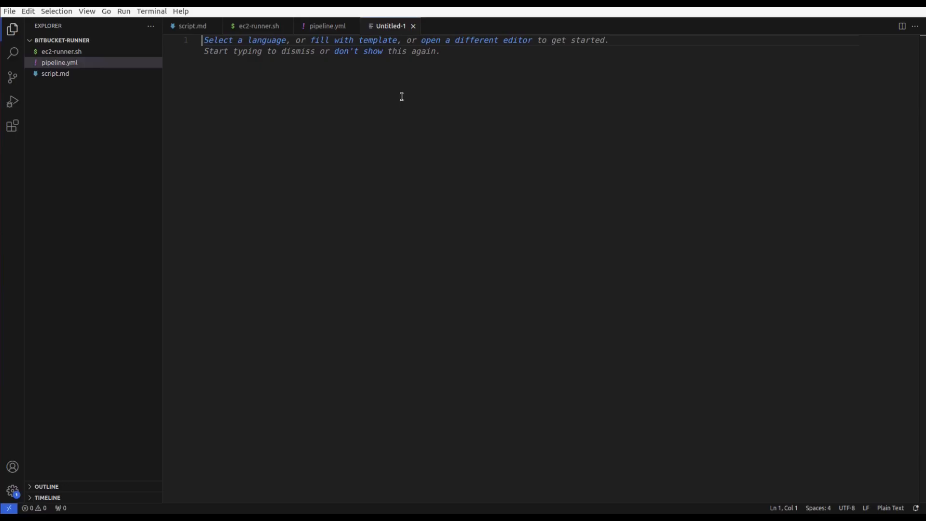
key("ctrl+v")
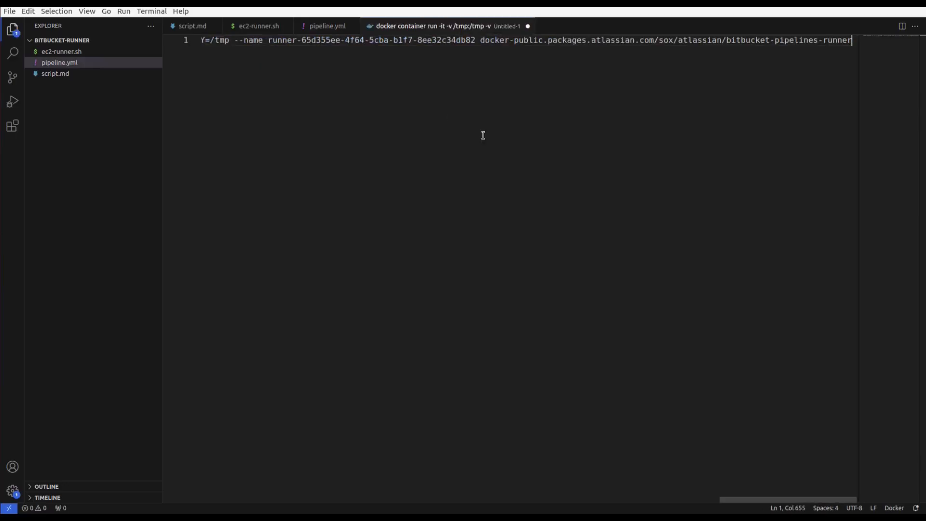
scroll(483, 136, "left", 9)
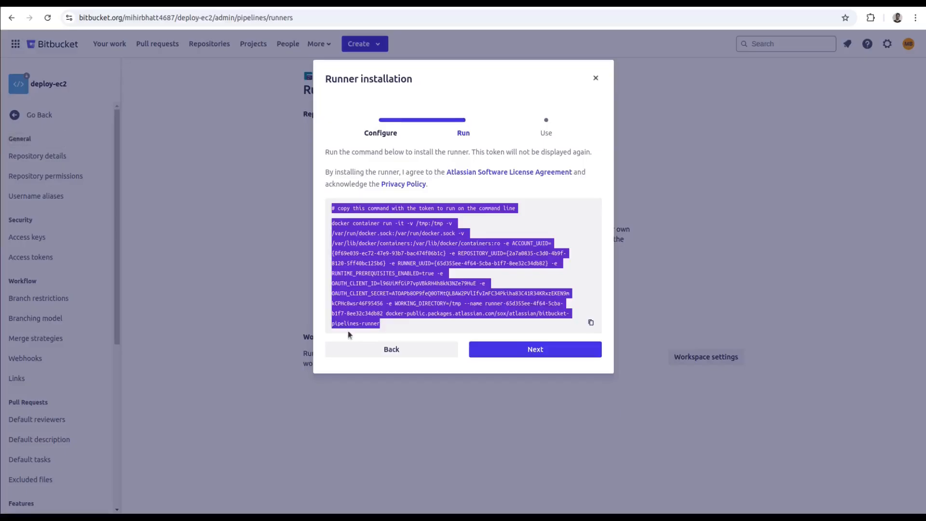
- Proceed to the Use stage in Bitbucket, review the example's runs-on labels, and finish the runner installation
left_click(544, 352)
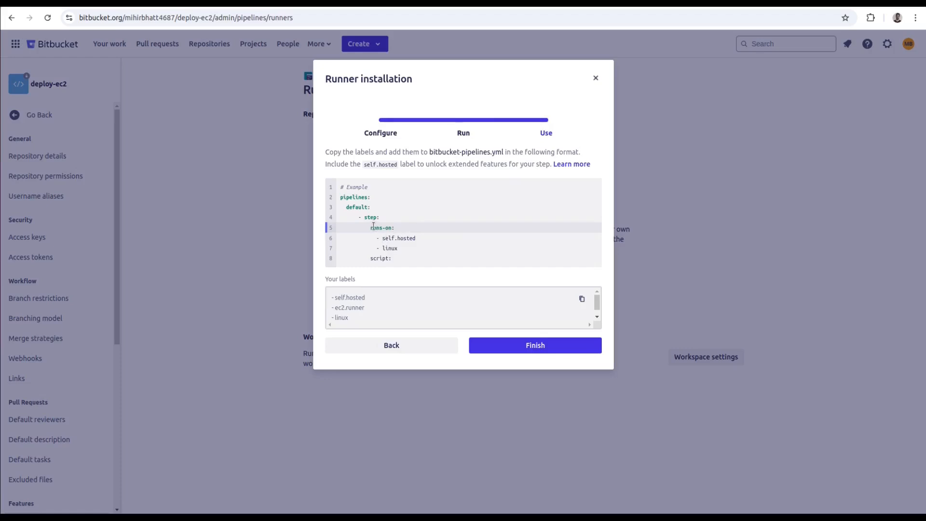
left_click_drag(370, 226, 399, 227)
left_click(371, 229)
left_click_drag(371, 230, 411, 246)
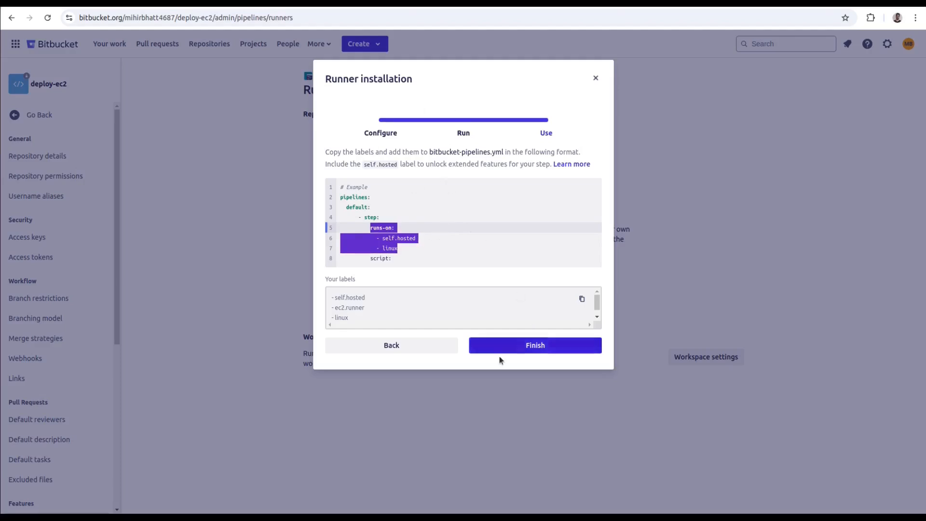
left_click(520, 348)
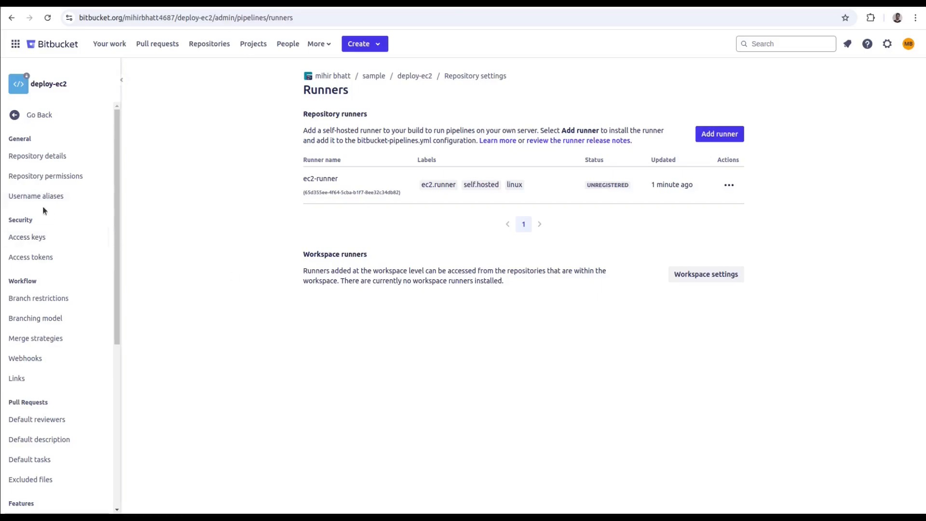
- Copy the whole runner command with its OAuth client secret from the untitled file and paste it into the cleared SSH session
left_click(1, 174)
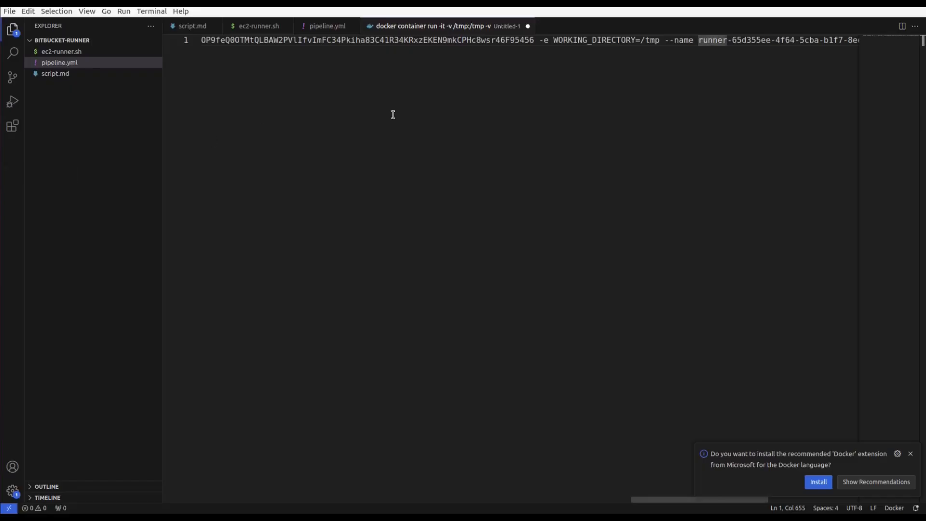
scroll(428, 113, "left", 10)
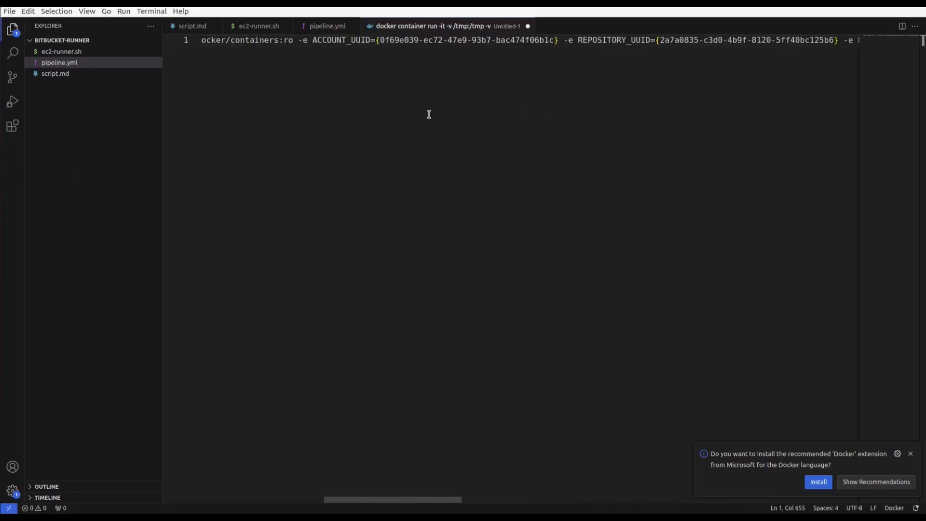
scroll(430, 114, "left", 8)
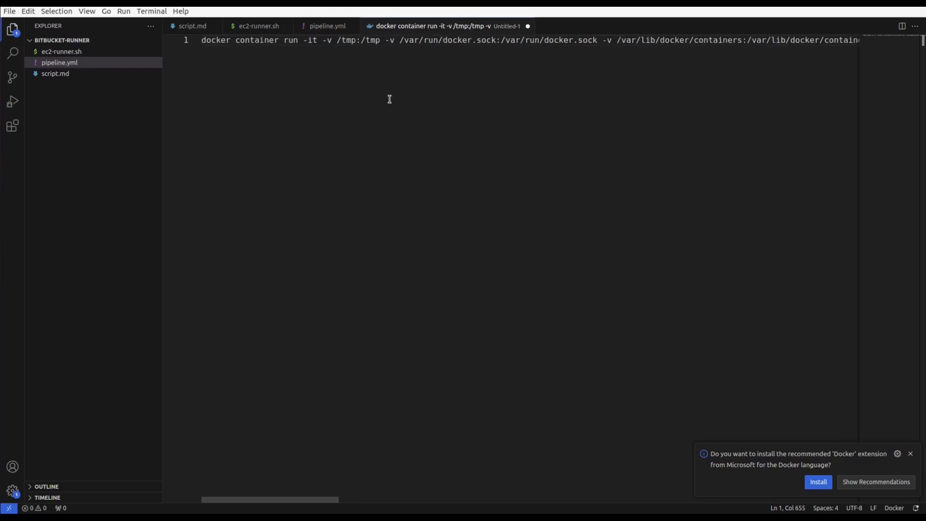
key("ctrl+a")
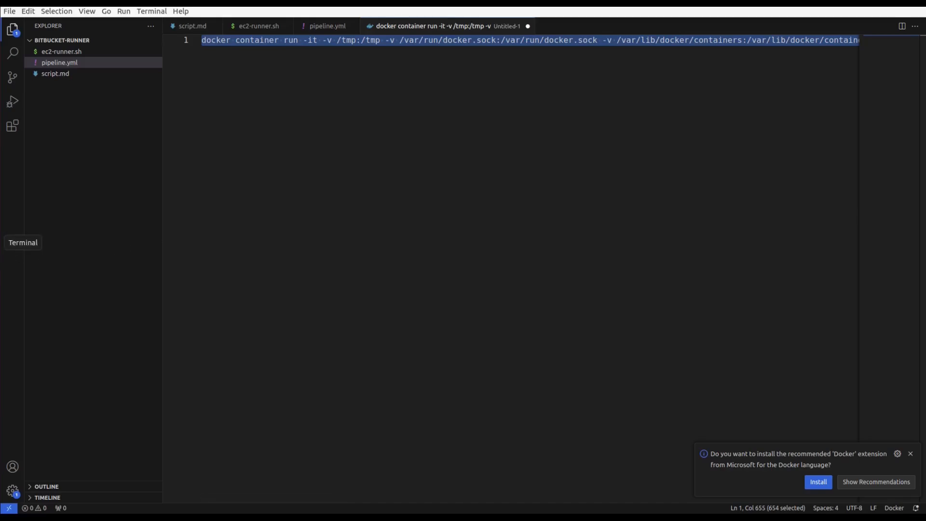
left_click(2, 242)
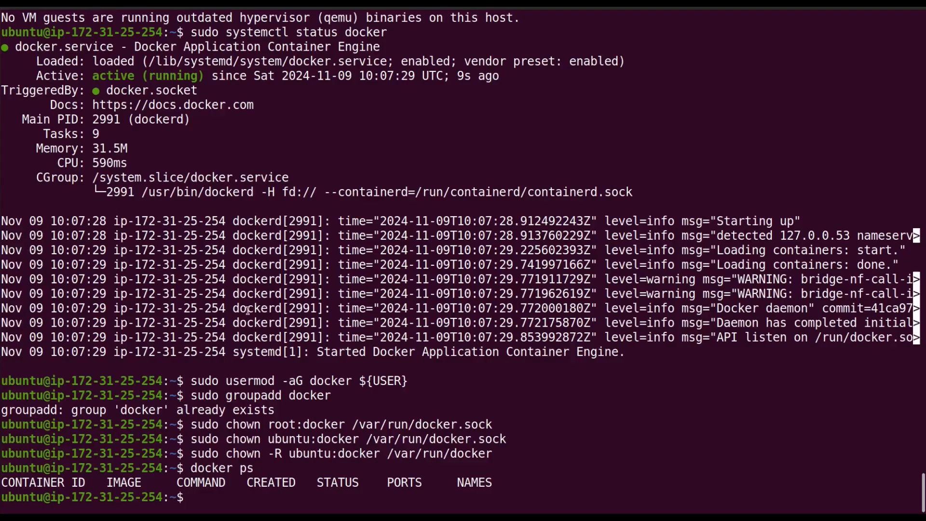
type("clear")
key("Return")
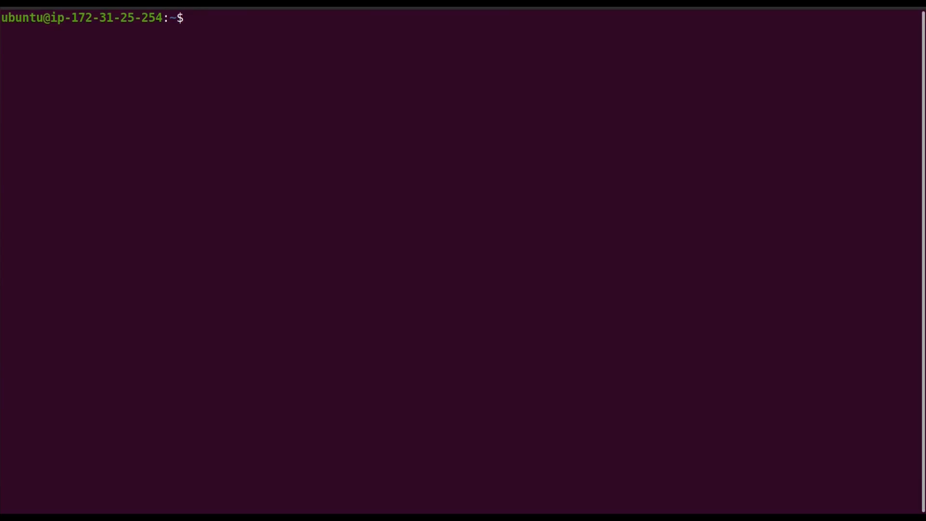
key("ctrl+shift+v")
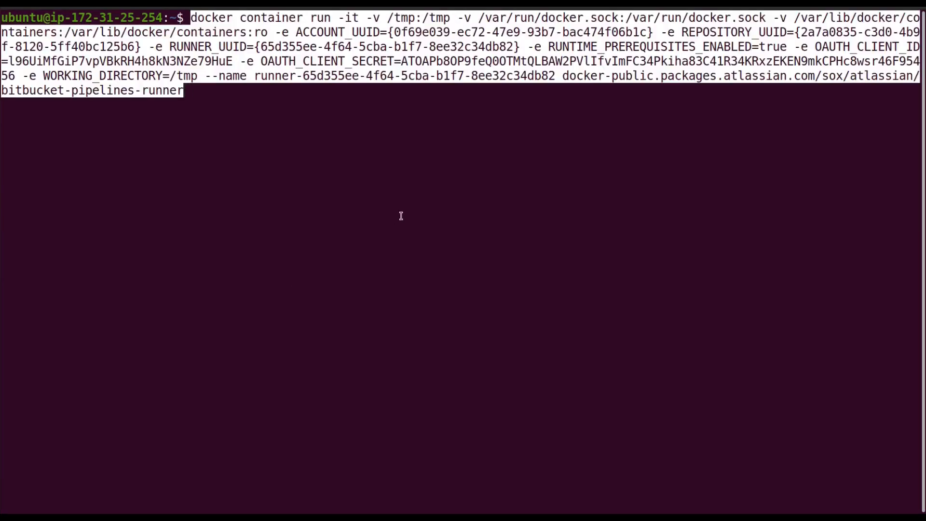
- Insert the -d option after docker container run in the pasted command and execute it
key("Left")
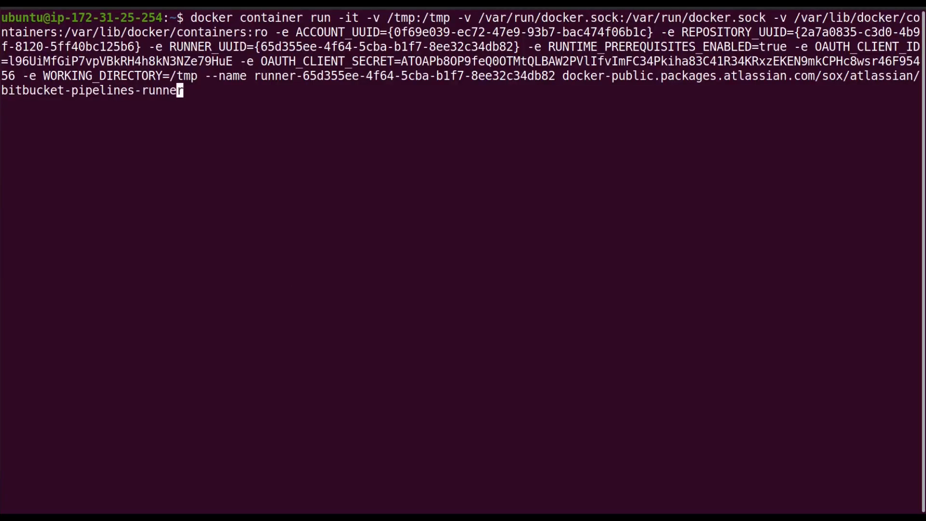
key("Left")
key("Left")
key("Left")
key("Left")
key("Left")
key("Left")
key("Left")
key("Left")
key("Left")
key("Left")
key("Left")
key("Left")
key("Left")
key("Left")
key("Left")
key("Left")
key("Left")
key("Left")
key("Left")
key("Left")
key("Home")
key("Right")
key("Right")
key("Right")
key("Right")
key("Right")
key("Right")
key("Right")
key("Right")
key("Right")
key("Right")
key("Right")
key("Right")
key("Right")
key("Right")
key("Right")
key("Right")
key("Right")
key("Right")
key("Right")
key("Right")
type("-d")
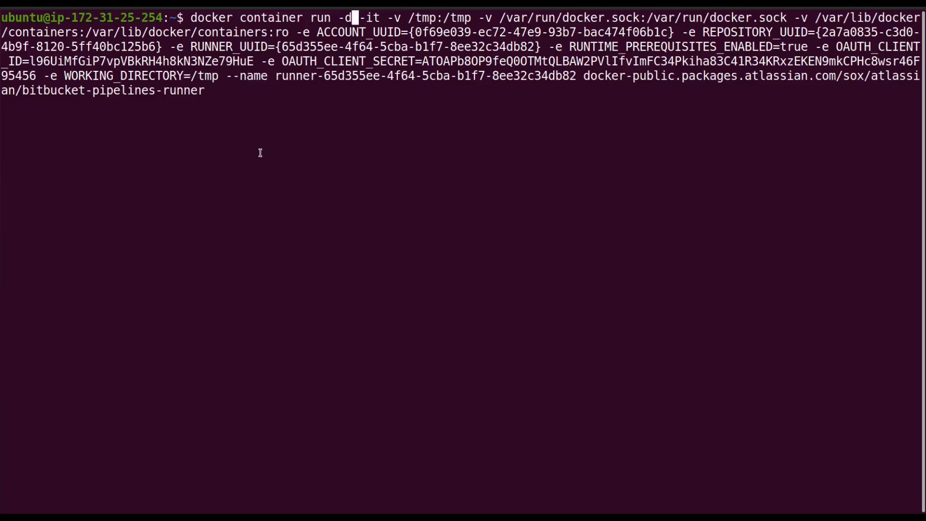
key("Return")
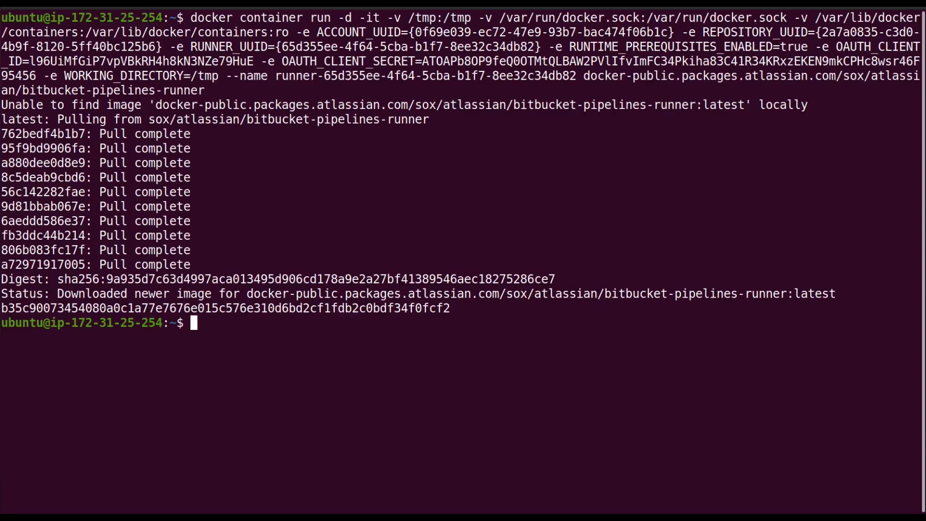
- List the running containers with docker ps, and check the status of ec2-runner on Bitbucket's Runners page
type("docker ps")
key("Return")
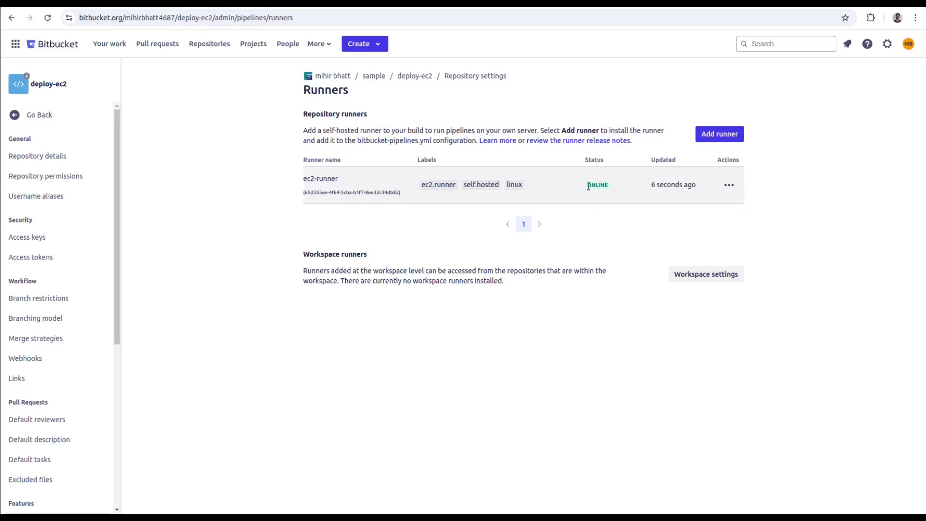
double_click(598, 186)
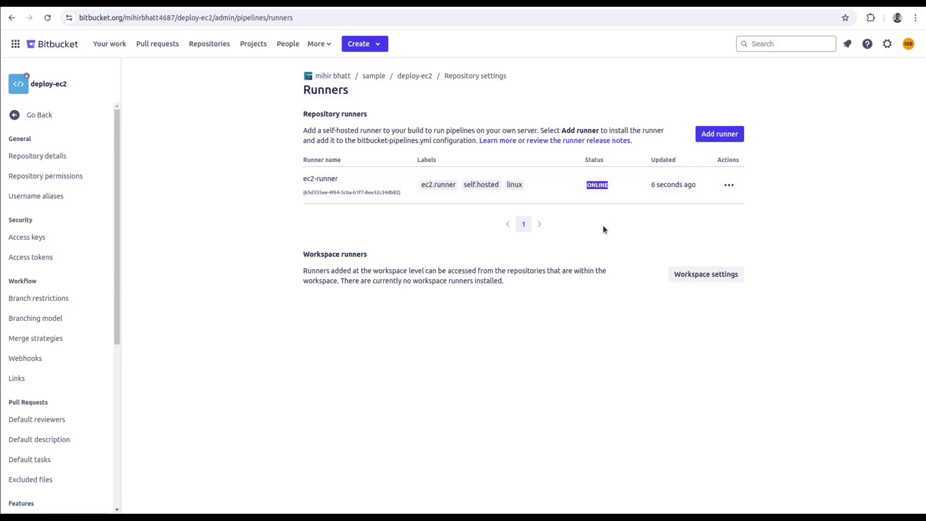
left_click(646, 229)
double_click(593, 187)
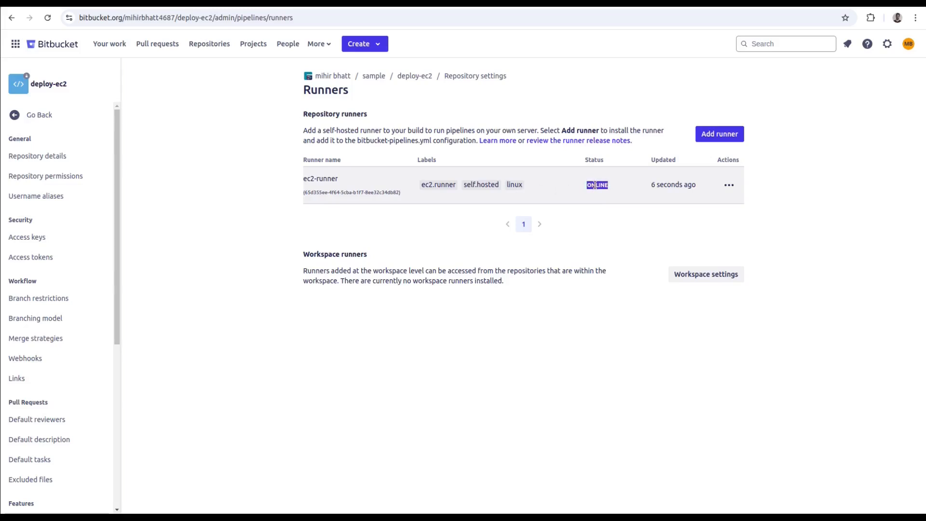
left_click(320, 278)
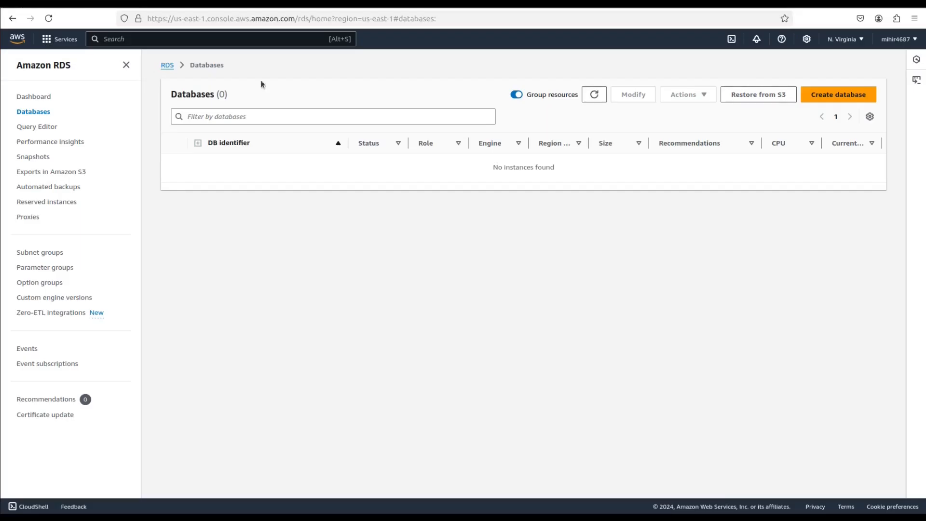
- Start creating a new RDS database and select MySQL as its engine type
left_click(821, 95)
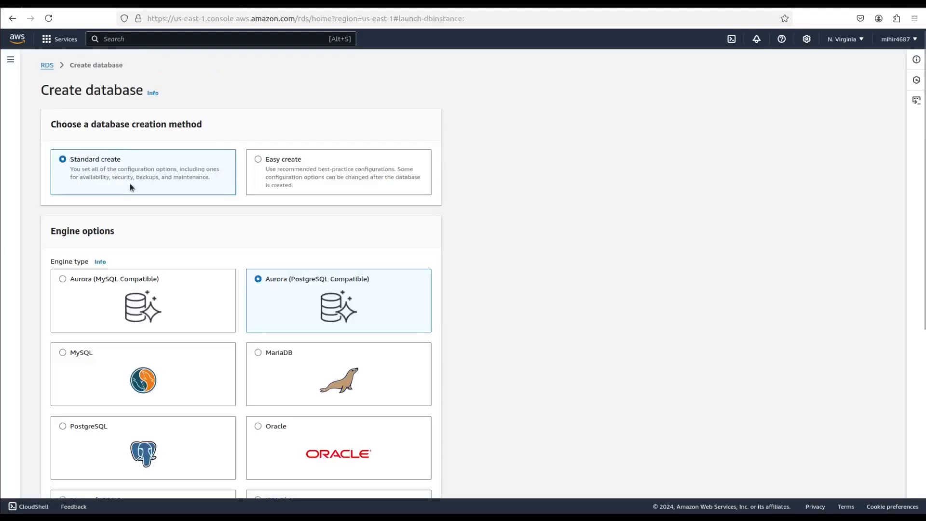
left_click(83, 351)
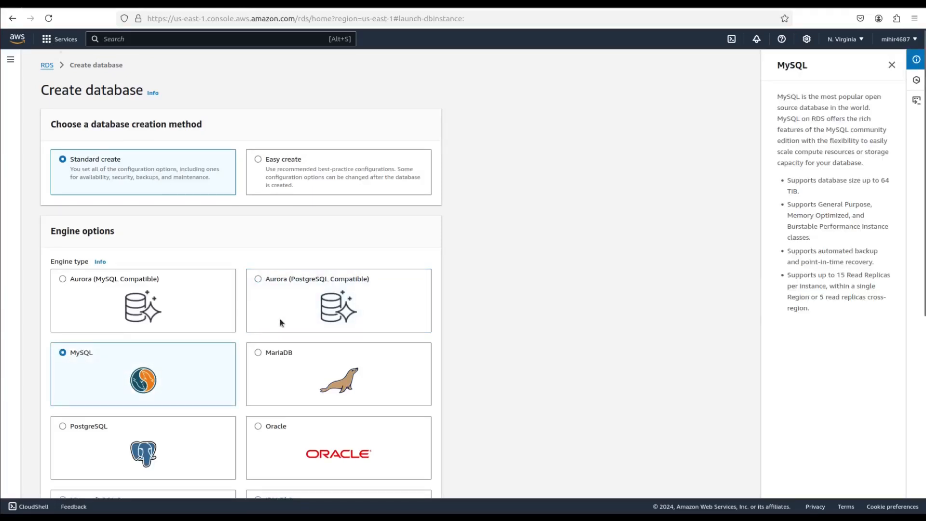
scroll(280, 318, "down", 5)
scroll(104, 354, "down", 1)
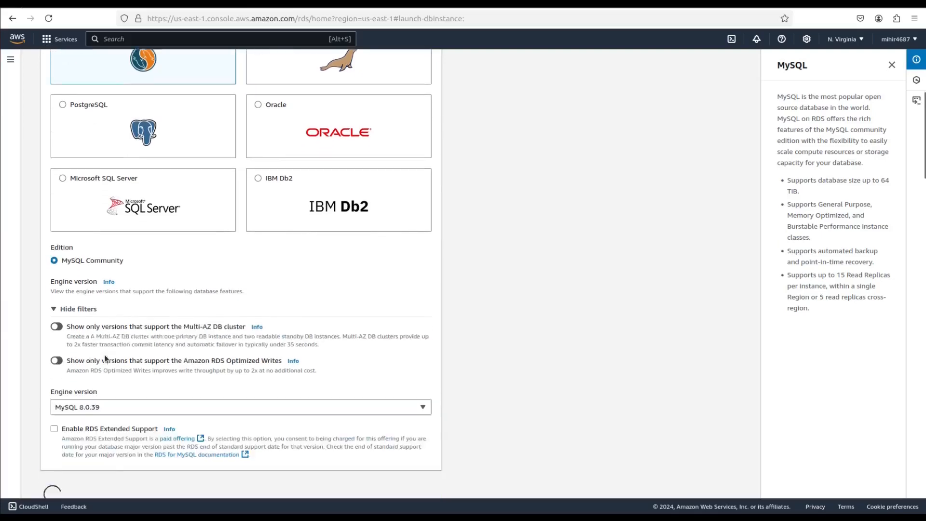
scroll(105, 355, "down", 1)
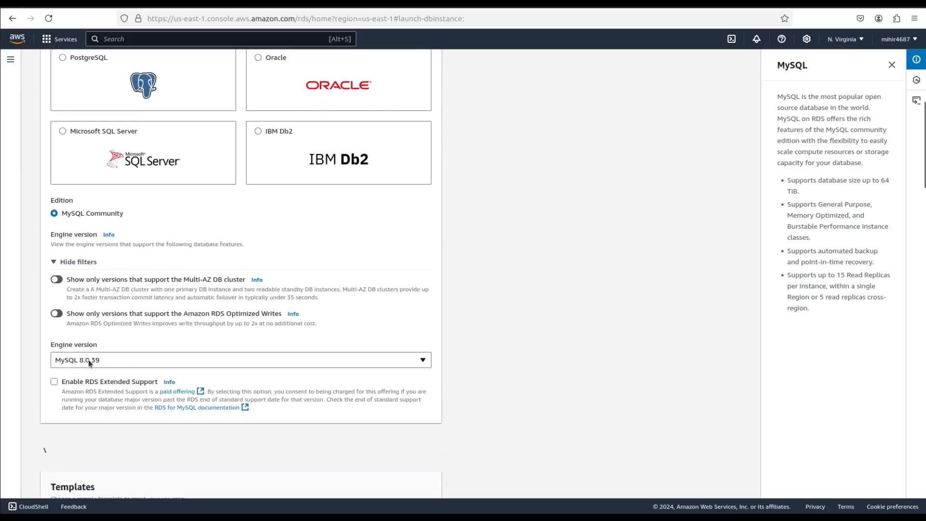
- Choose the Free tier template for the MySQL database
scroll(88, 360, "down", 4)
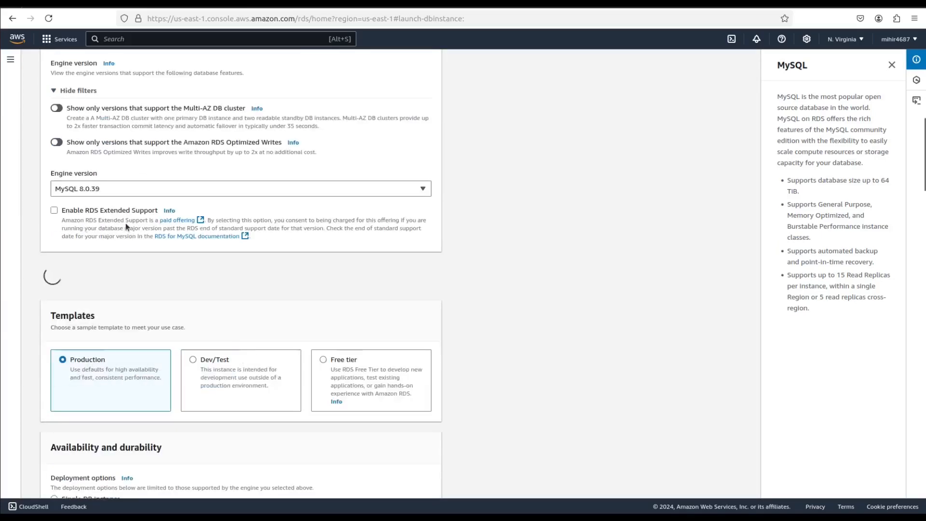
left_click(287, 363)
scroll(317, 354, "down", 4)
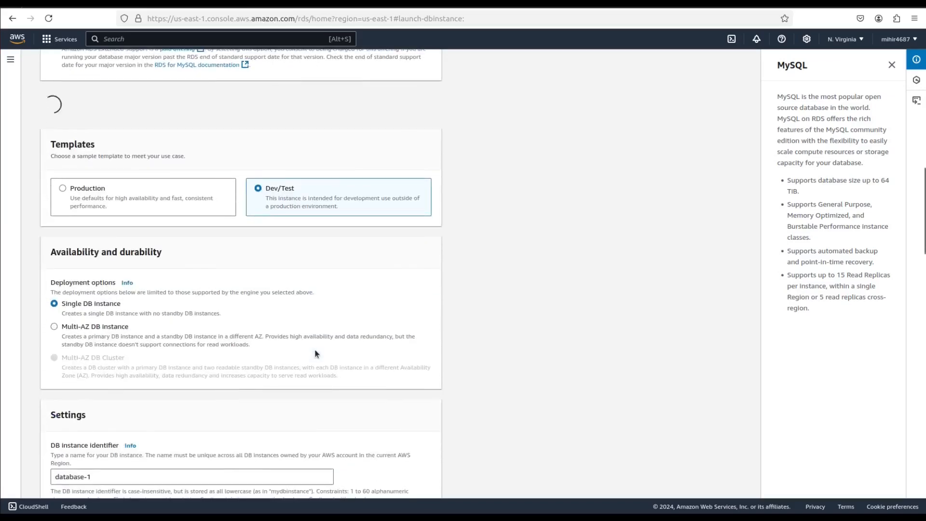
scroll(316, 353, "up", 6)
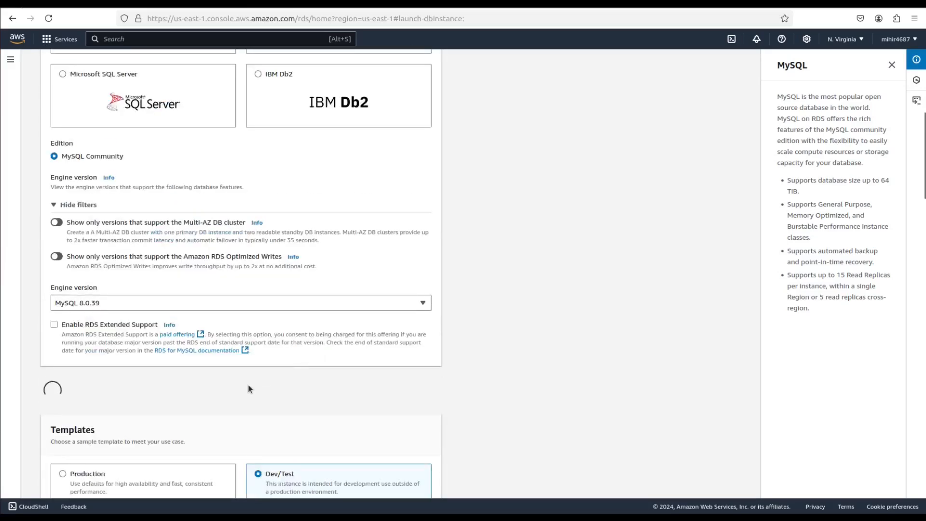
scroll(248, 388, "down", 1)
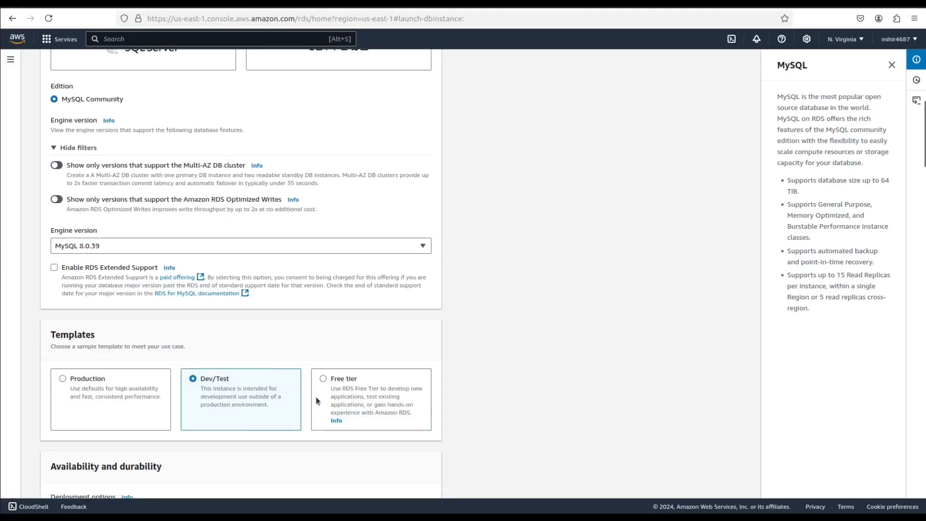
left_click(336, 379)
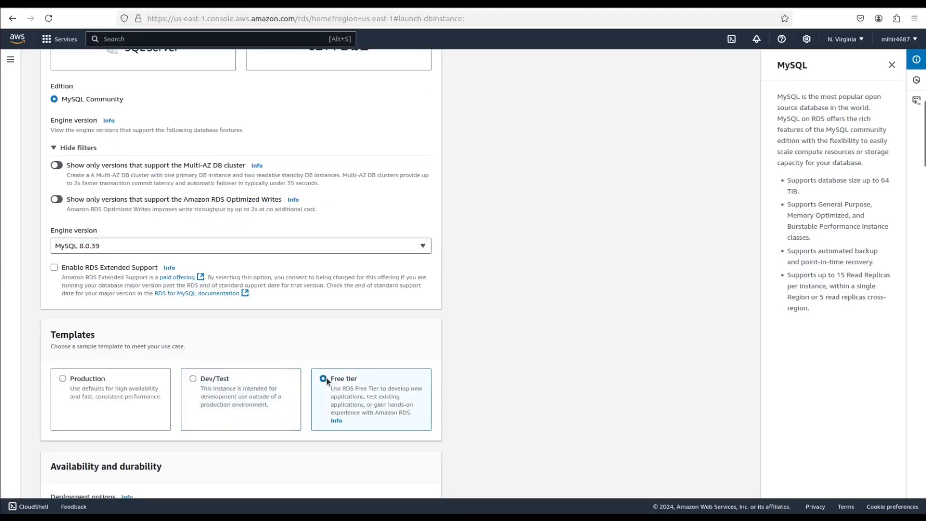
- Enter the master password for the self-managed database credentials and repeat it in the confirmation field
scroll(478, 378, "down", 4)
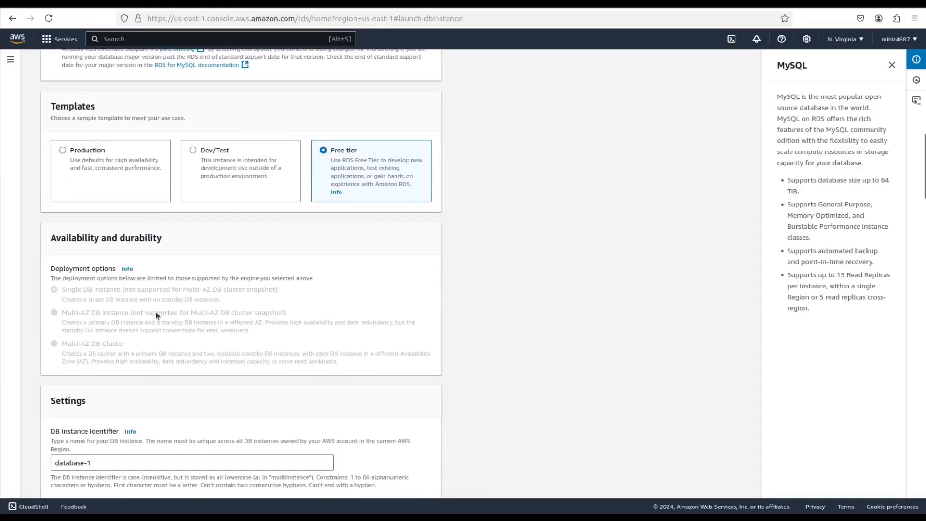
scroll(157, 314, "down", 3)
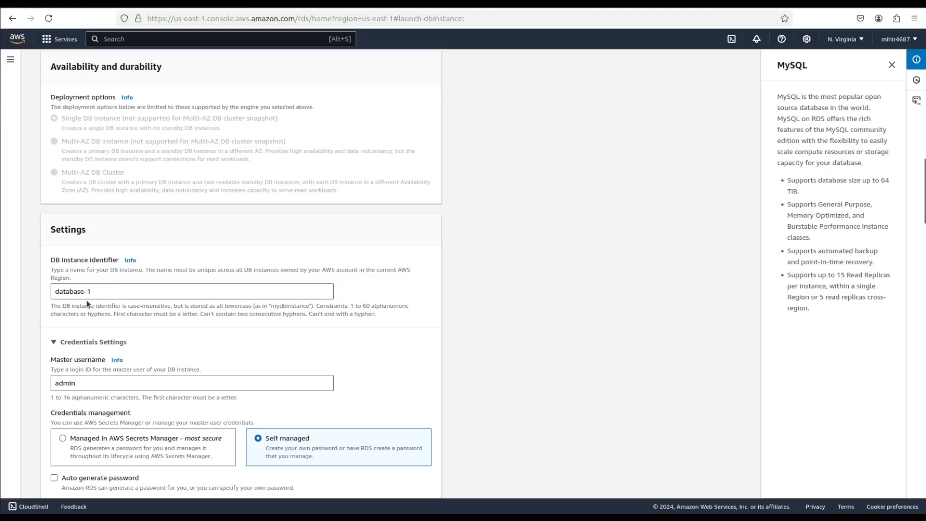
scroll(87, 301, "down", 3)
scroll(88, 303, "down", 1)
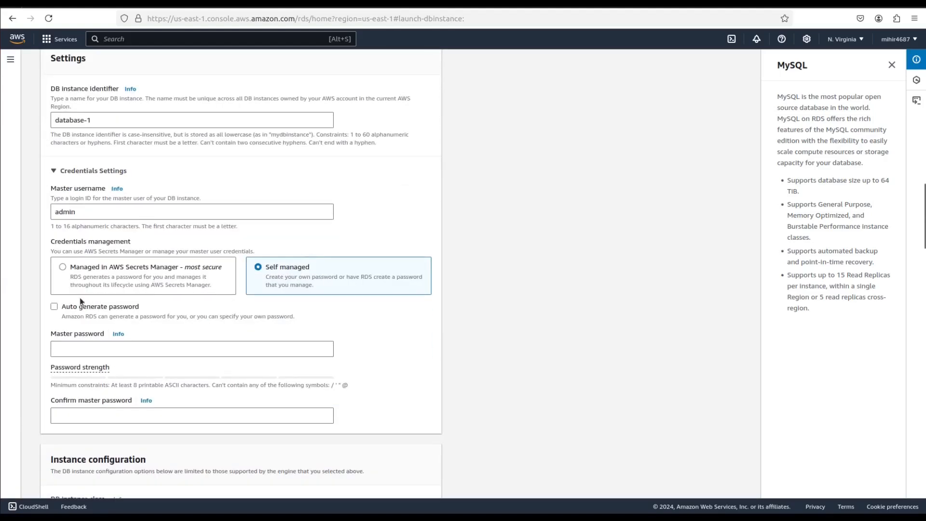
left_click(77, 348)
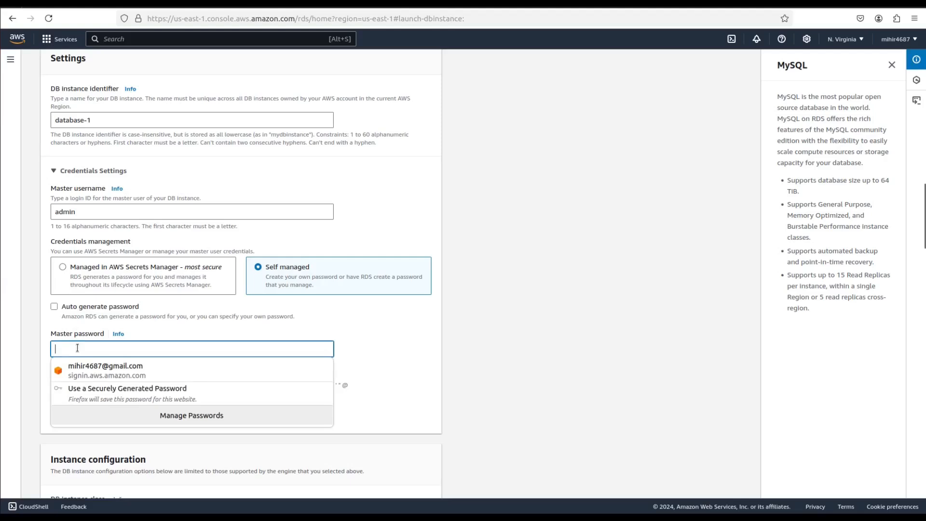
type("•••••")
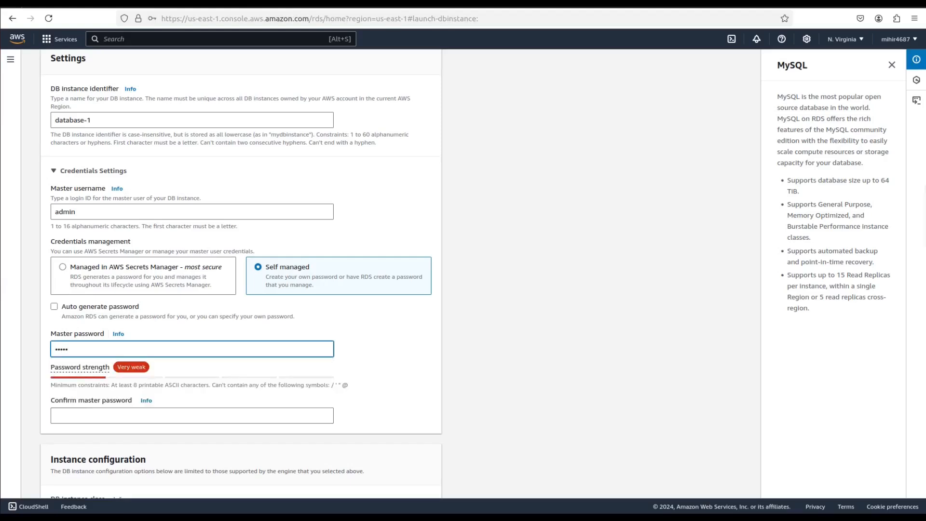
type("•••")
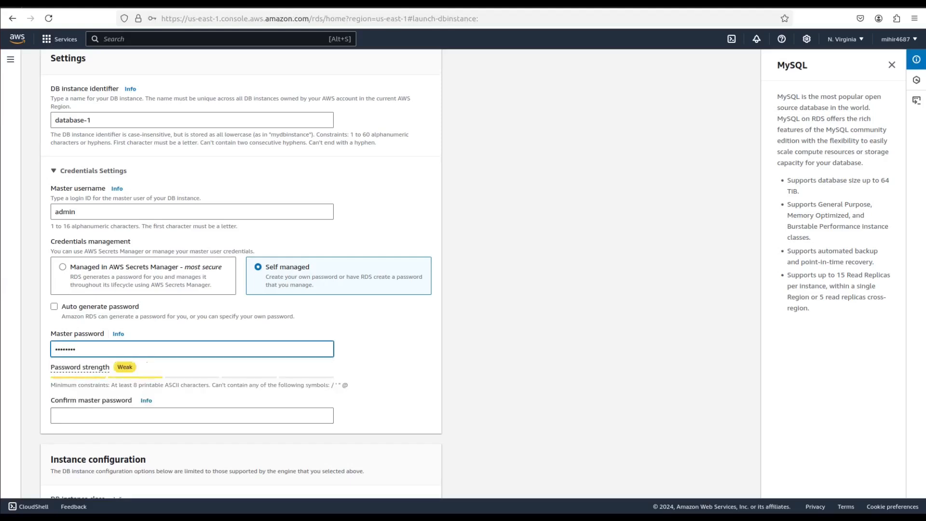
left_click(105, 418)
type("******")
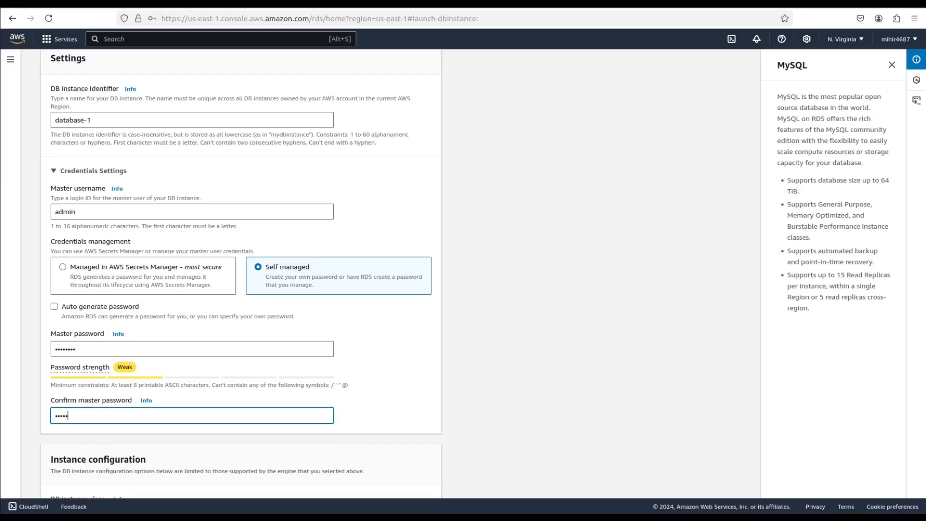
- Include previous generation classes in the instance configuration and set the DB instance class to db.t3.micro
scroll(475, 404, "down", 5)
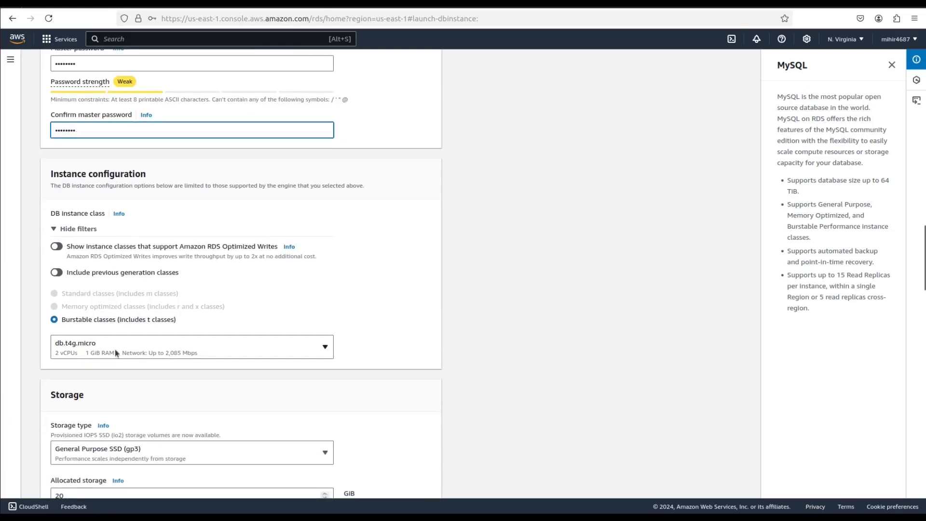
left_click(56, 273)
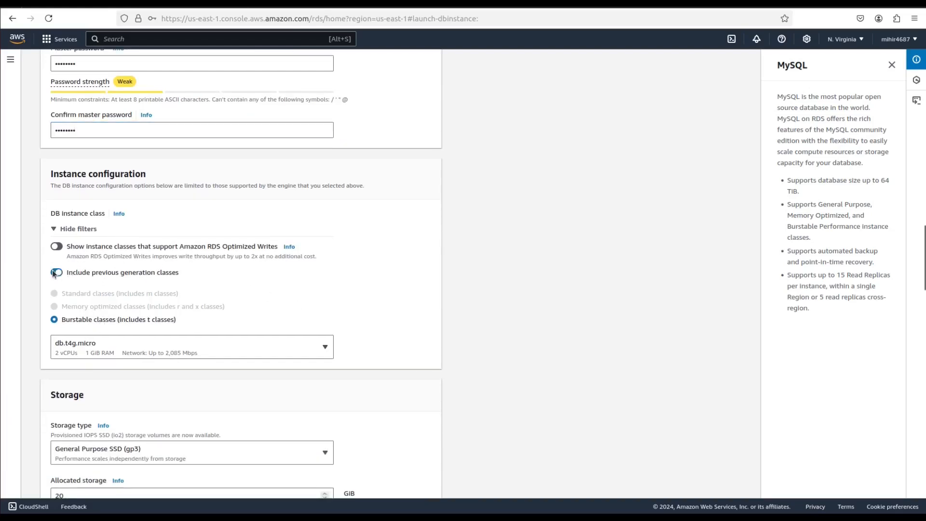
left_click(244, 345)
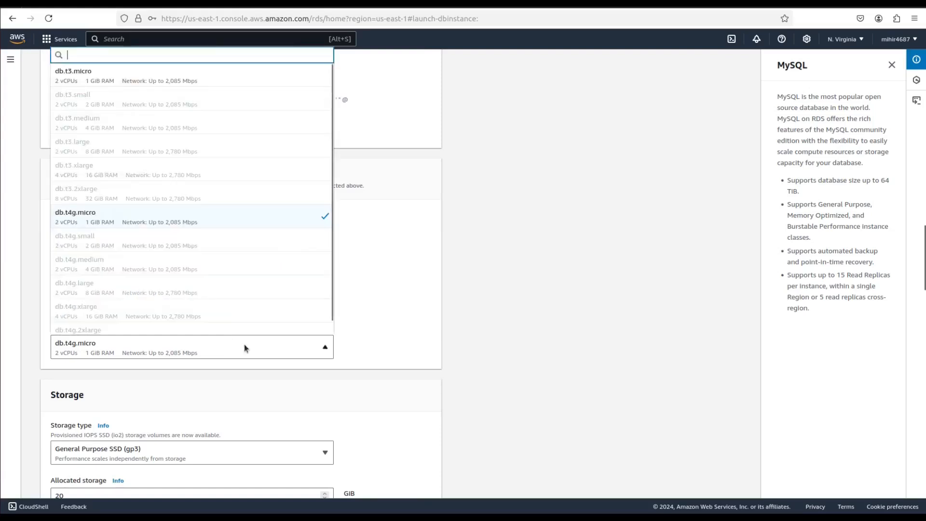
left_click(128, 80)
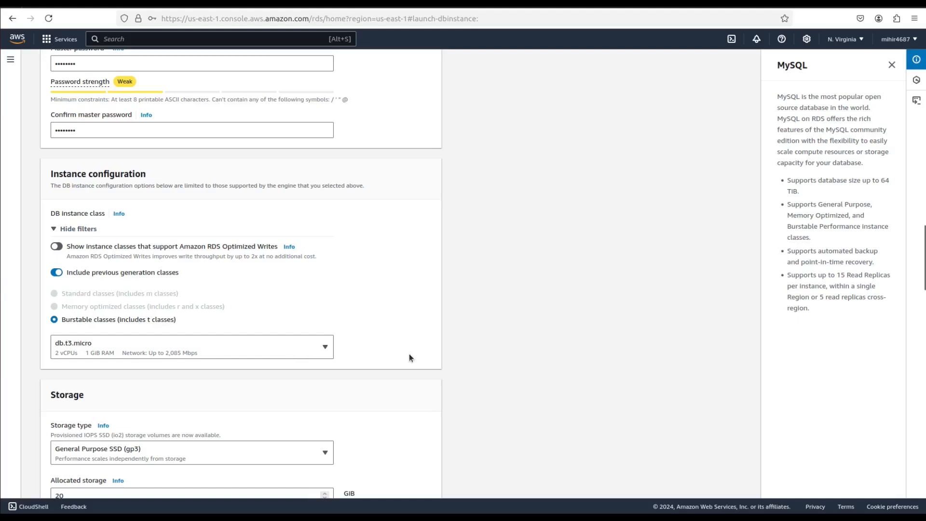
- Expand the advanced storage and autoscaling settings and disable storage autoscaling
scroll(409, 355, "down", 2)
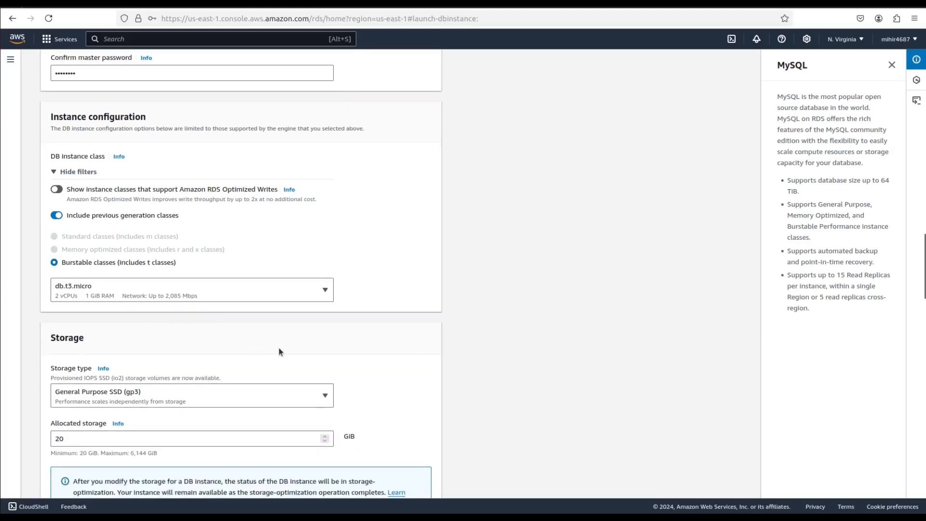
scroll(279, 349, "down", 4)
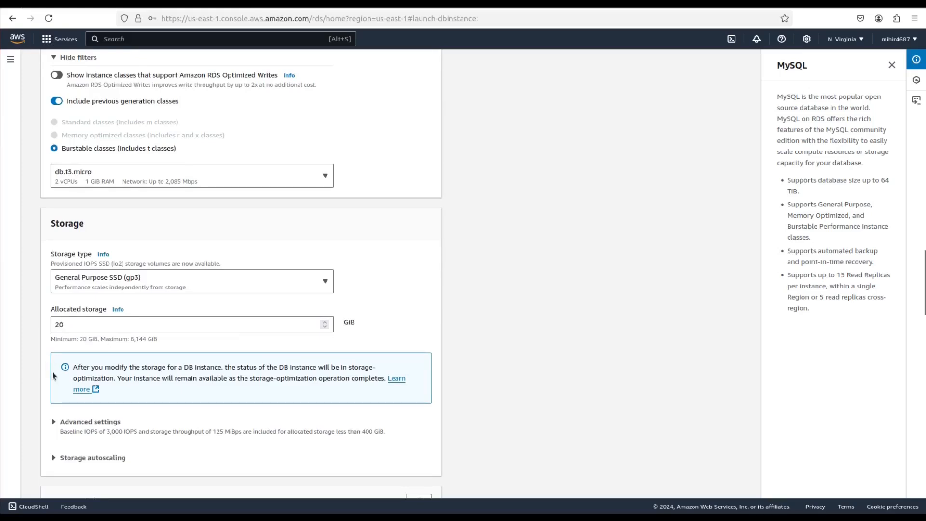
scroll(52, 372, "down", 3)
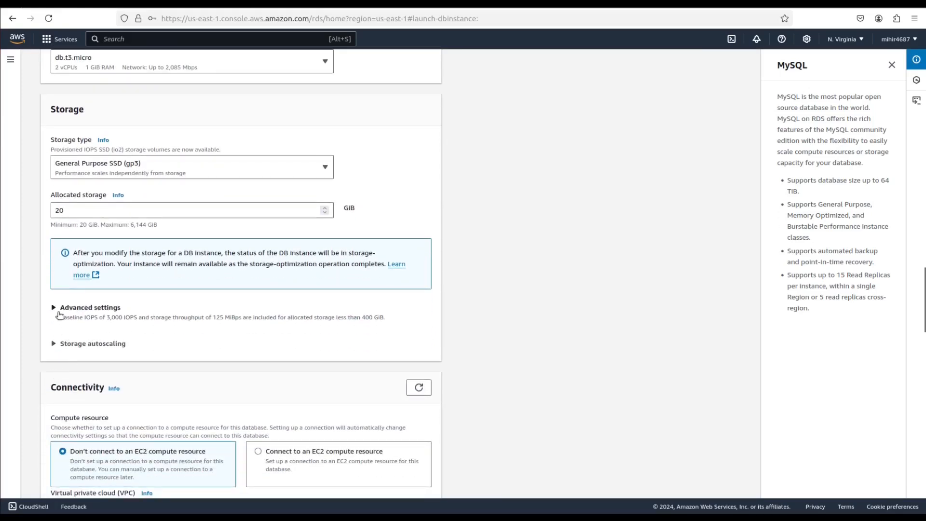
left_click(58, 311)
scroll(74, 381, "down", 2)
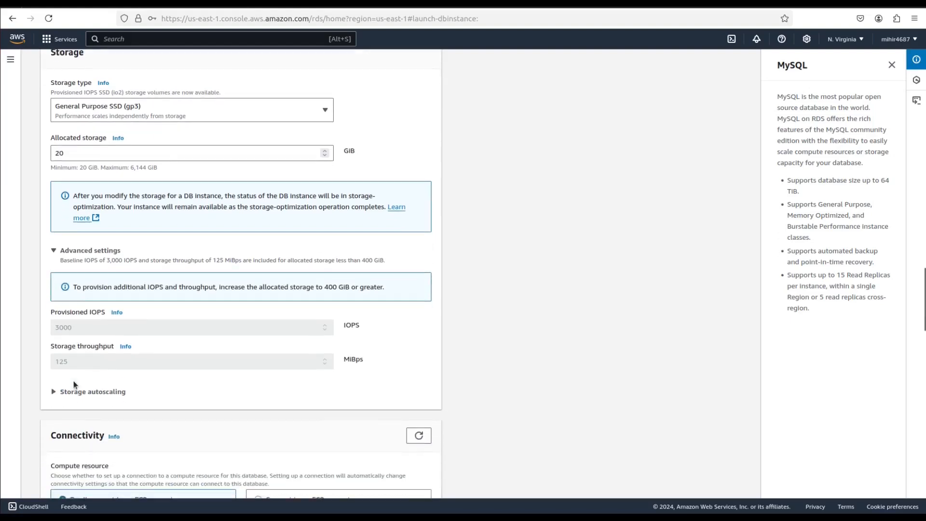
left_click(60, 391)
scroll(59, 390, "down", 2)
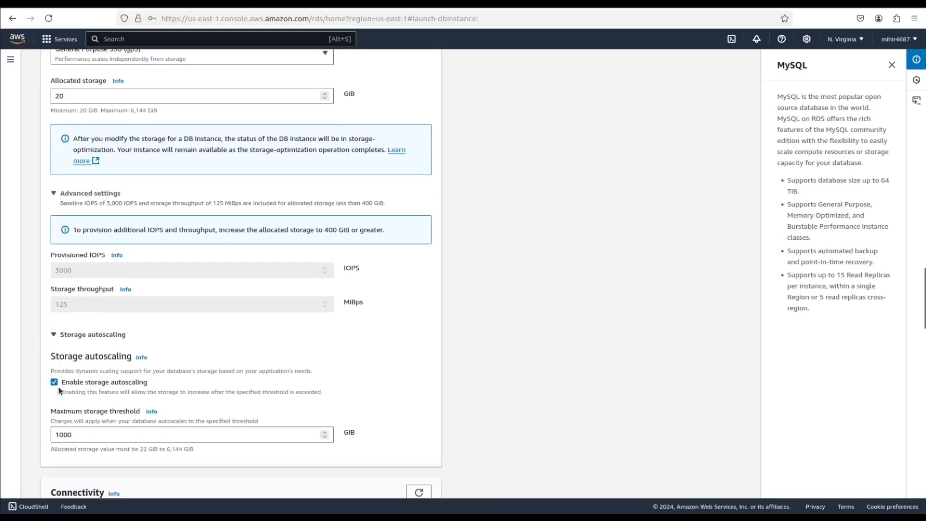
left_click(54, 382)
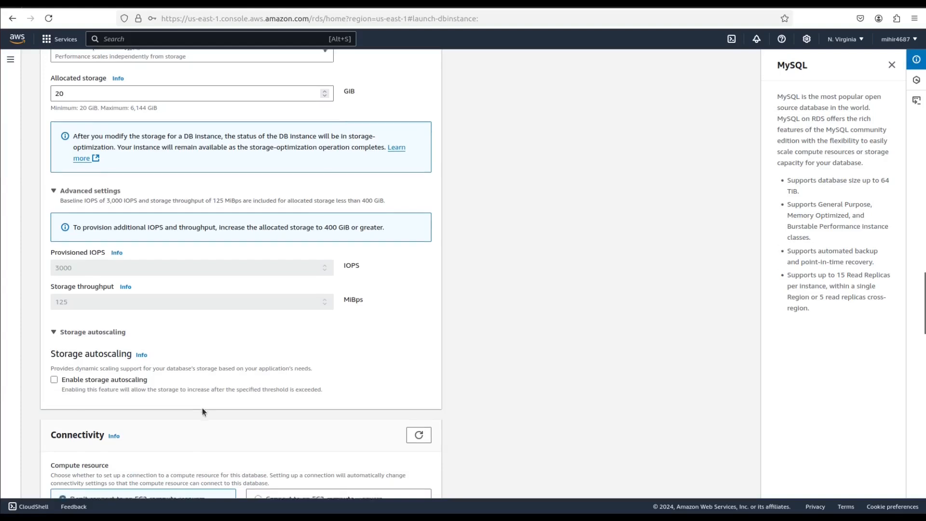
- Choose to create a new VPC security group for the database and name it rds-mysql
scroll(202, 412, "down", 5)
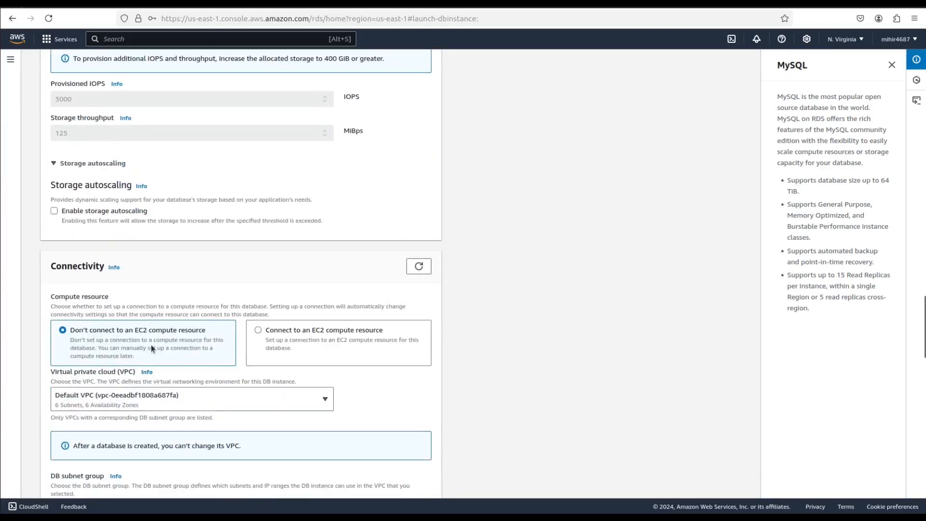
scroll(151, 344, "down", 5)
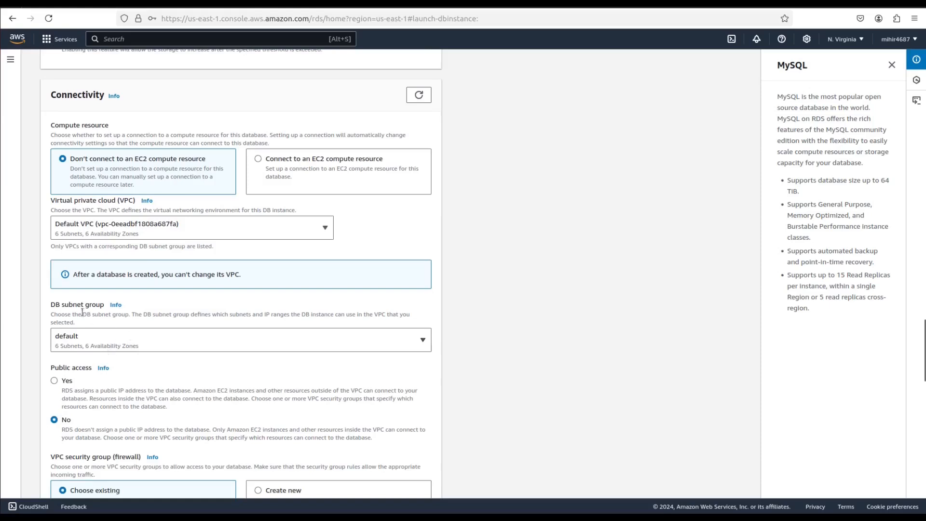
scroll(143, 346, "down", 2)
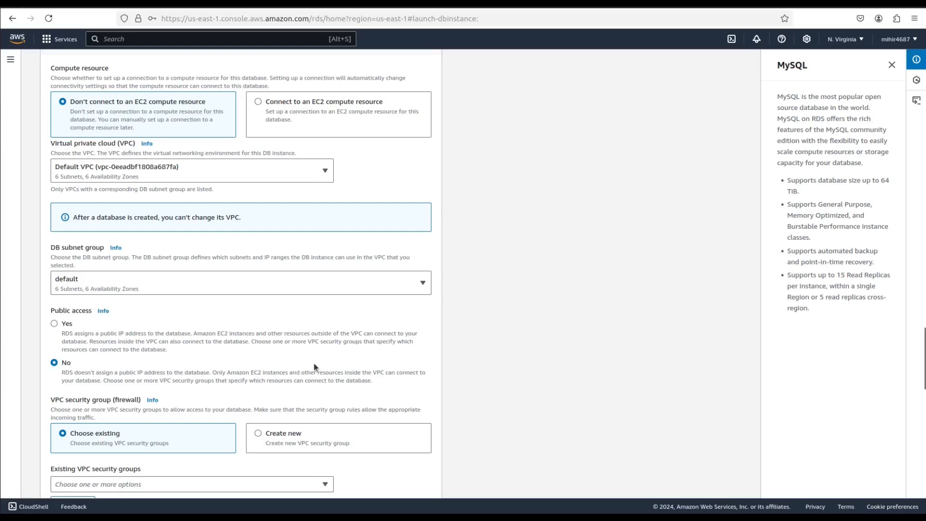
scroll(311, 371, "down", 5)
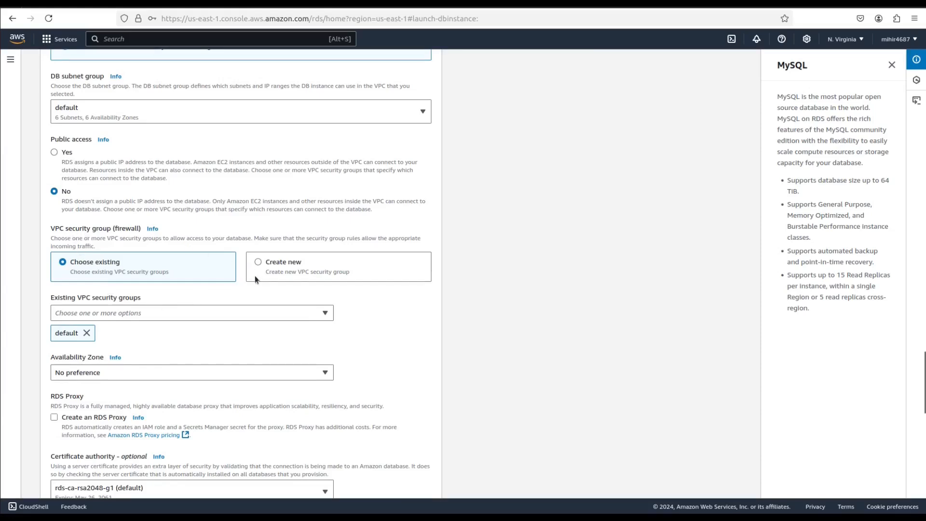
left_click(267, 265)
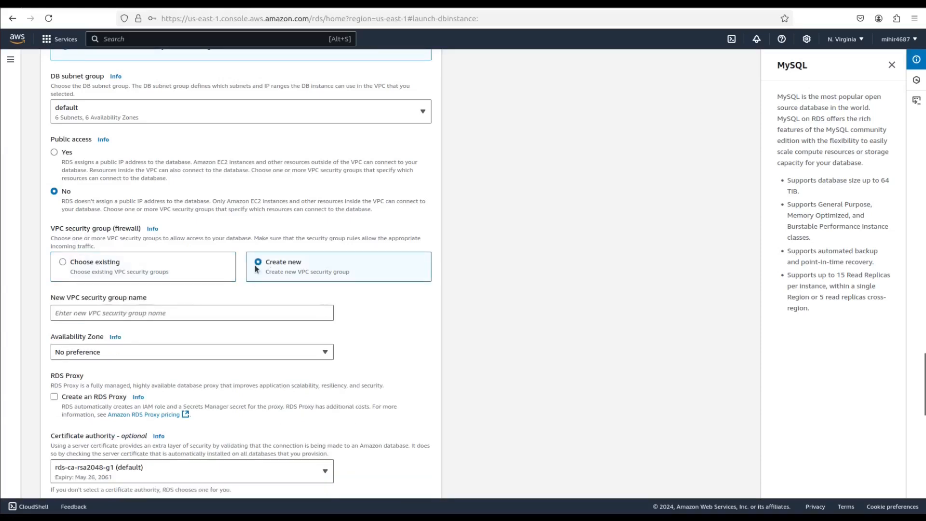
left_click(124, 318)
type("rds")
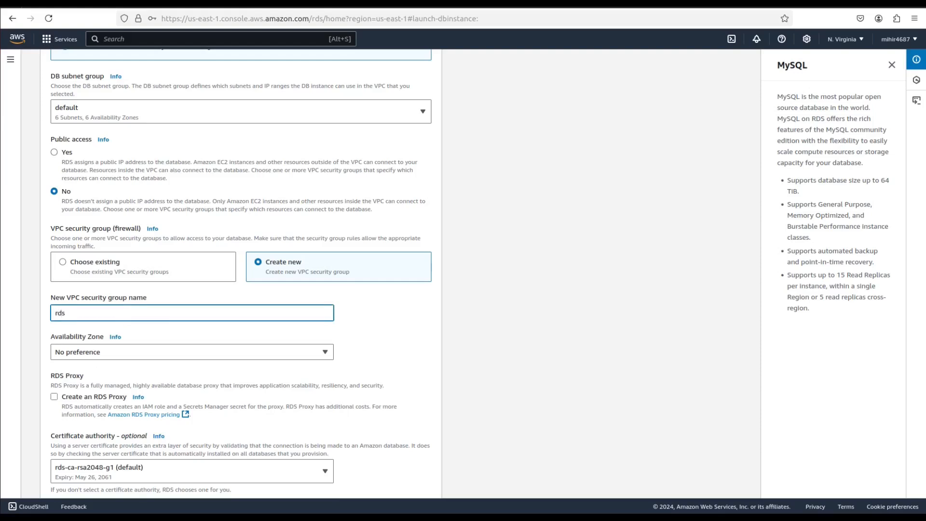
type("-myd")
type("ql")
- Expand the database's additional configuration and disable automated backups and encryption
scroll(114, 360, "down", 2)
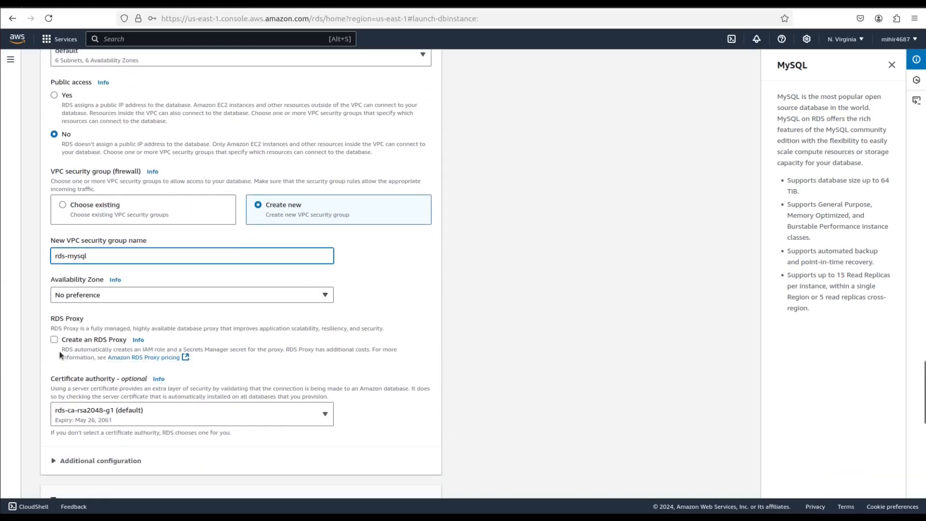
scroll(119, 343, "down", 2)
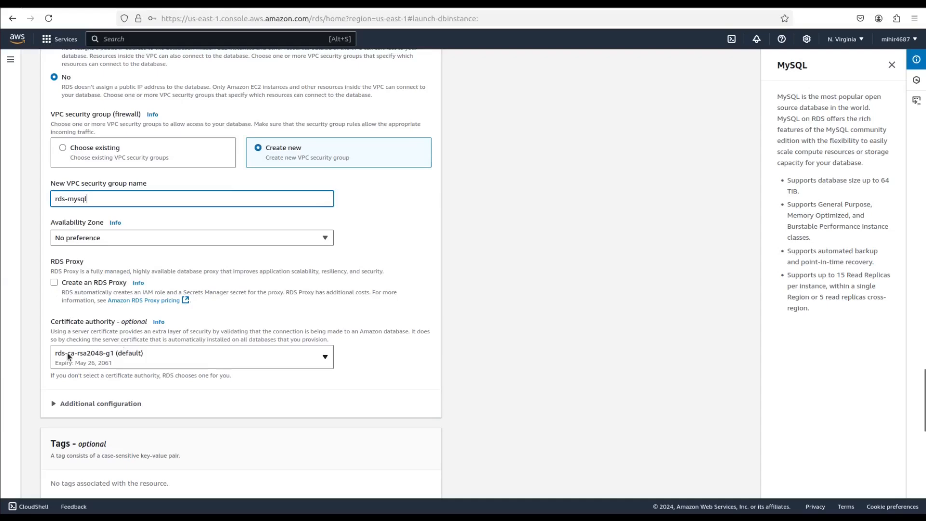
scroll(68, 352, "down", 5)
scroll(67, 357, "down", 6)
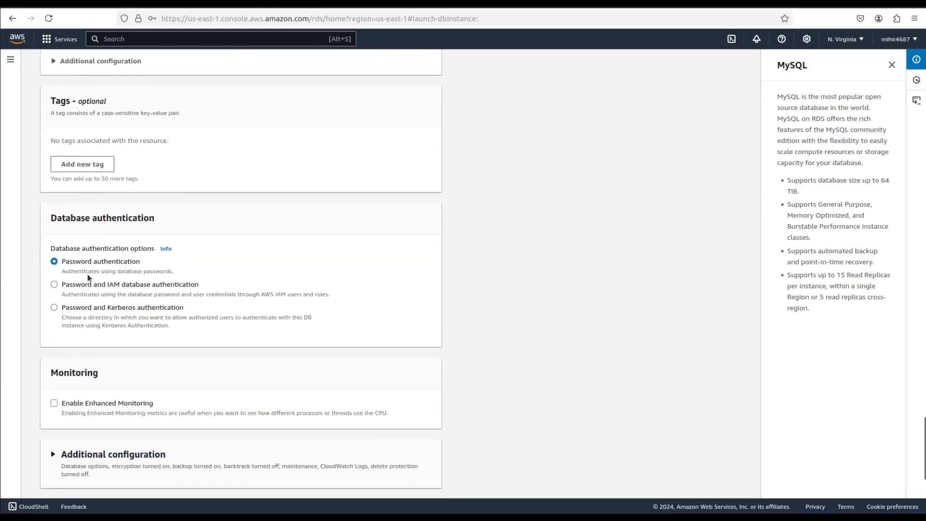
scroll(61, 307, "down", 5)
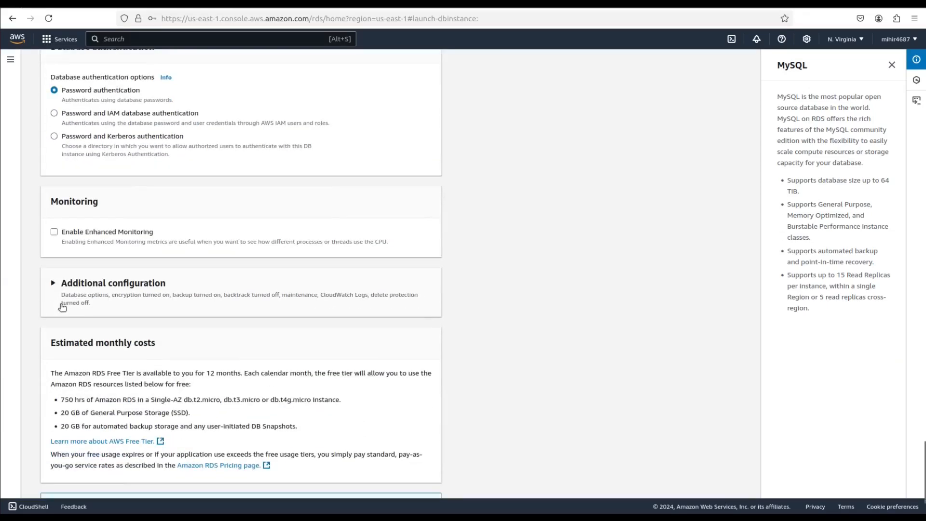
left_click(80, 293)
scroll(77, 290, "down", 5)
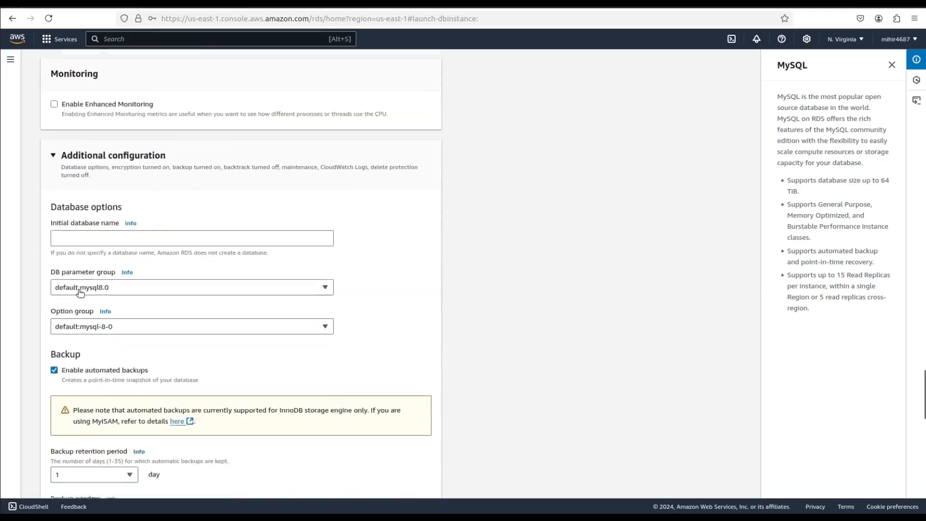
left_click(57, 328)
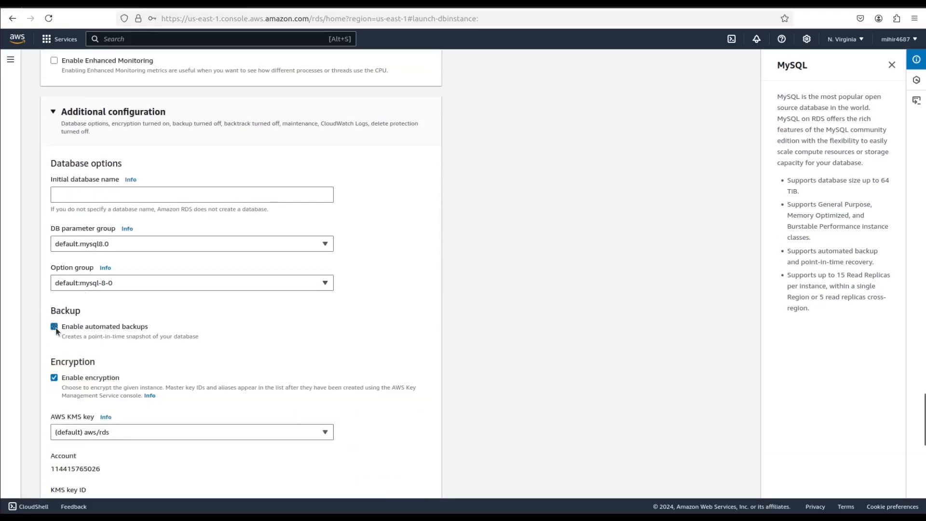
scroll(56, 327, "down", 2)
left_click(55, 322)
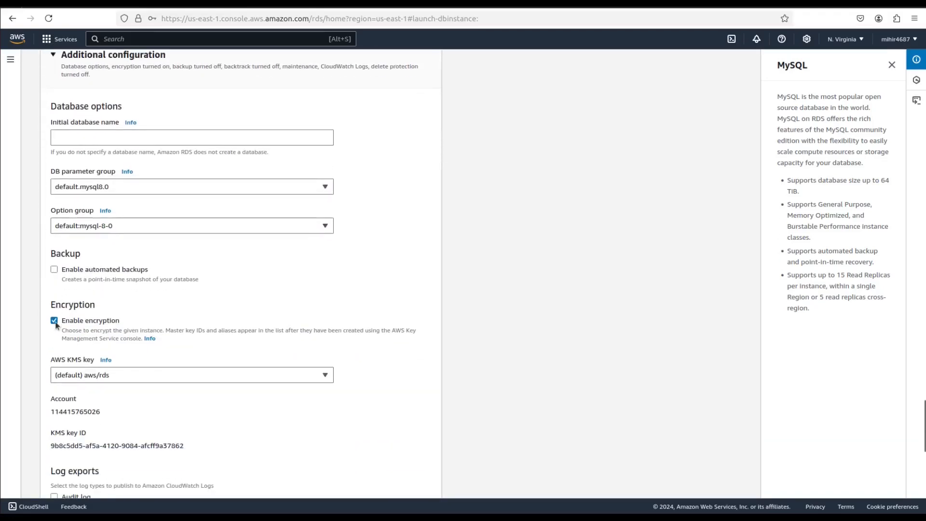
- Disable auto minor version upgrade in the maintenance settings of the new database
scroll(129, 333, "down", 2)
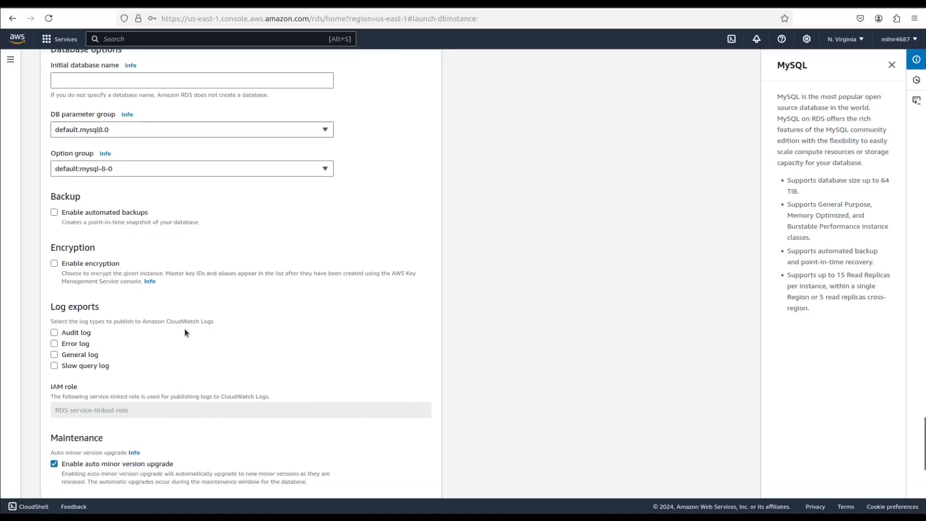
scroll(185, 329, "down", 8)
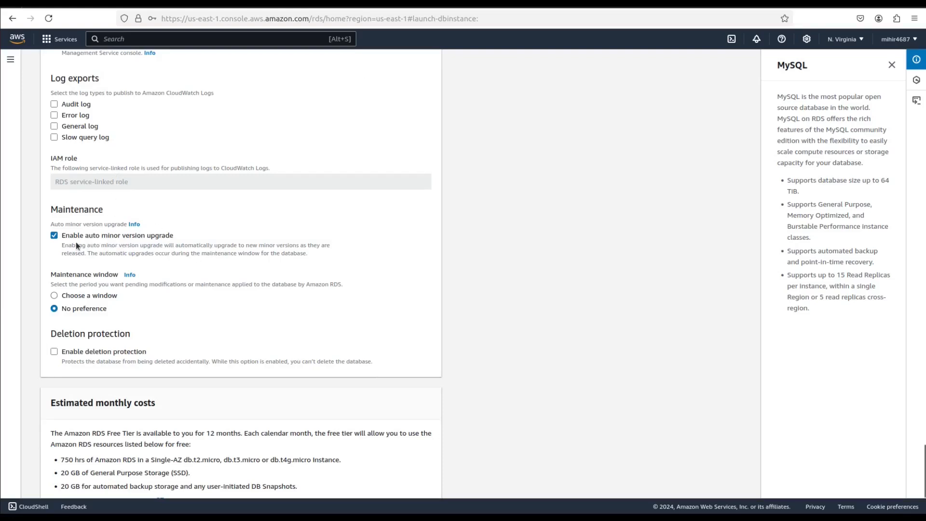
left_click(54, 236)
scroll(161, 265, "down", 3)
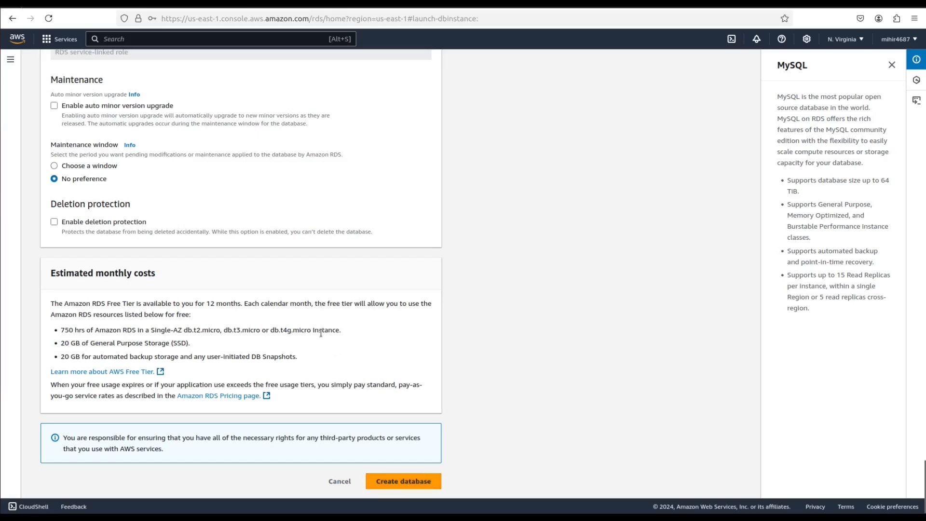
- Set the initial database name to myrunnerdb and create the database
scroll(320, 333, "up", 5)
scroll(322, 335, "up", 5)
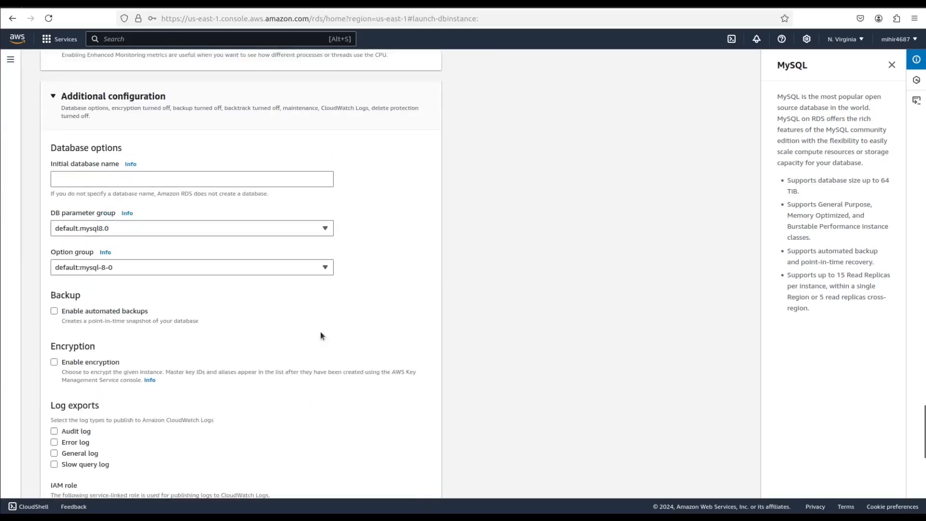
left_click(156, 184)
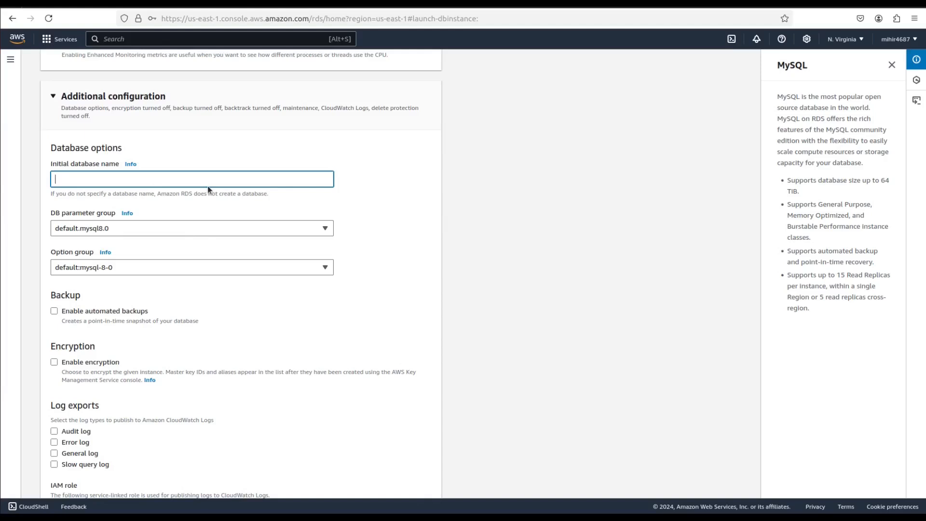
type("myrunnerdb")
double_click(73, 178)
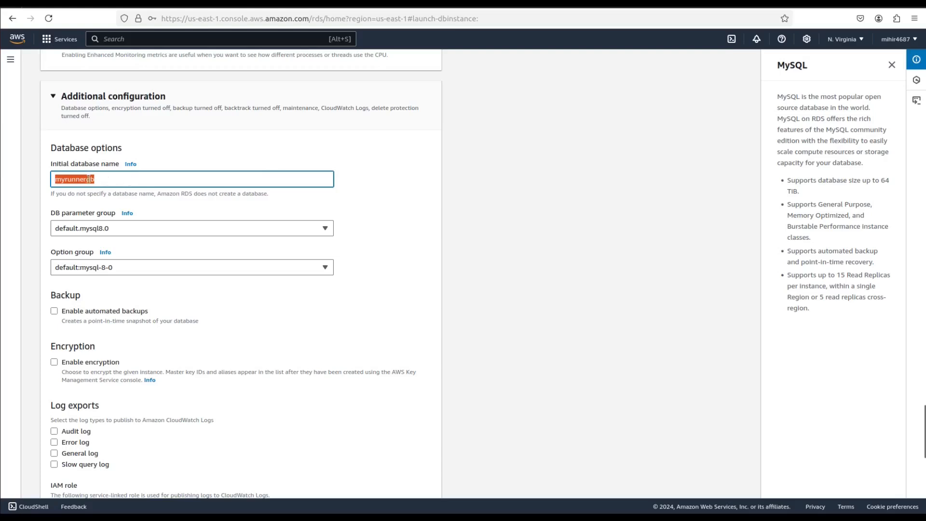
left_click(122, 178)
double_click(73, 178)
scroll(233, 248, "down", 15)
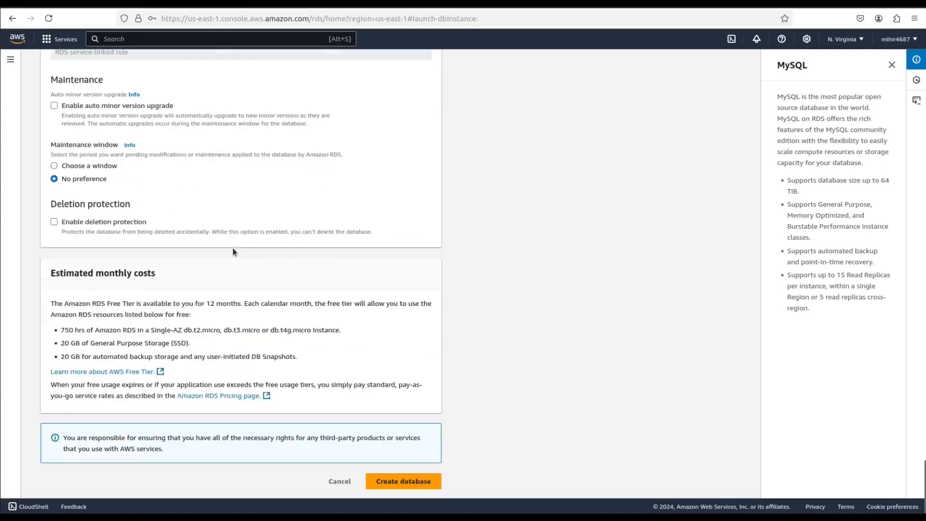
left_click(407, 481)
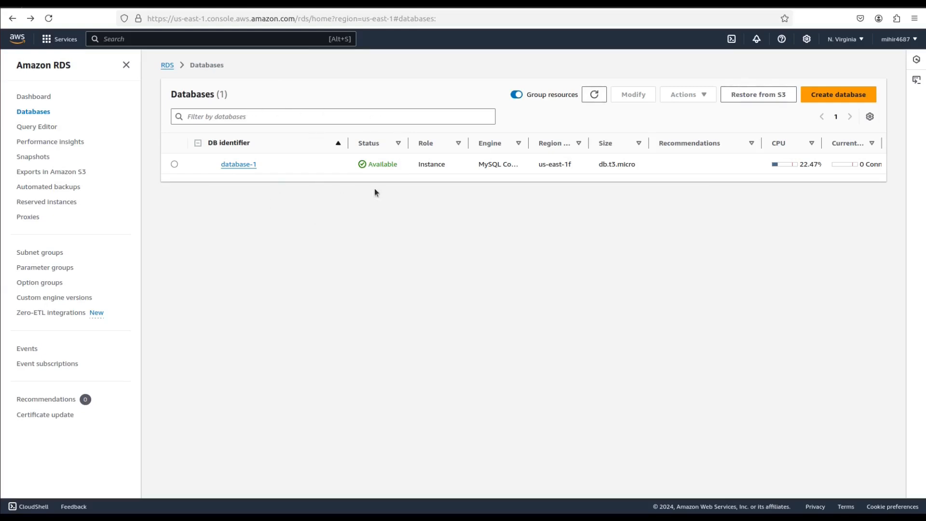
- Open the details of database-1 and its rds-mysql VPC security group
left_click(244, 165)
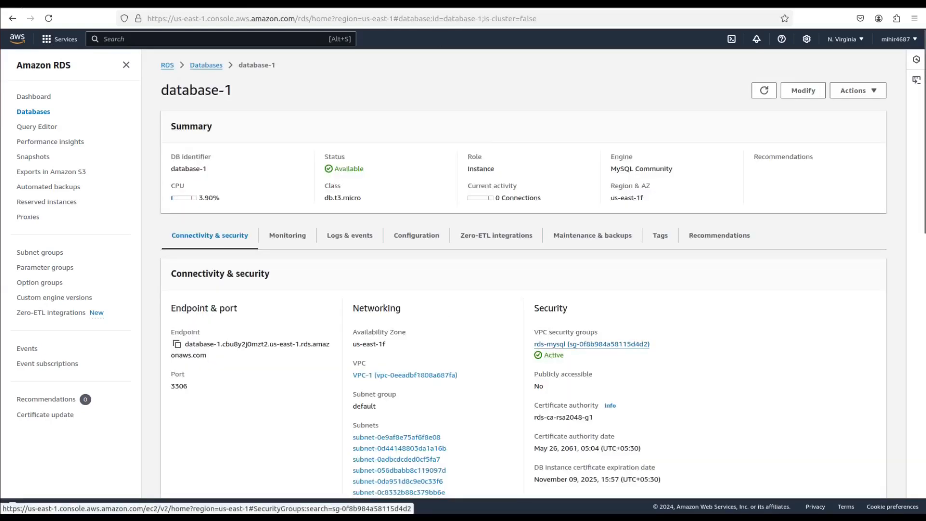
left_click(592, 344)
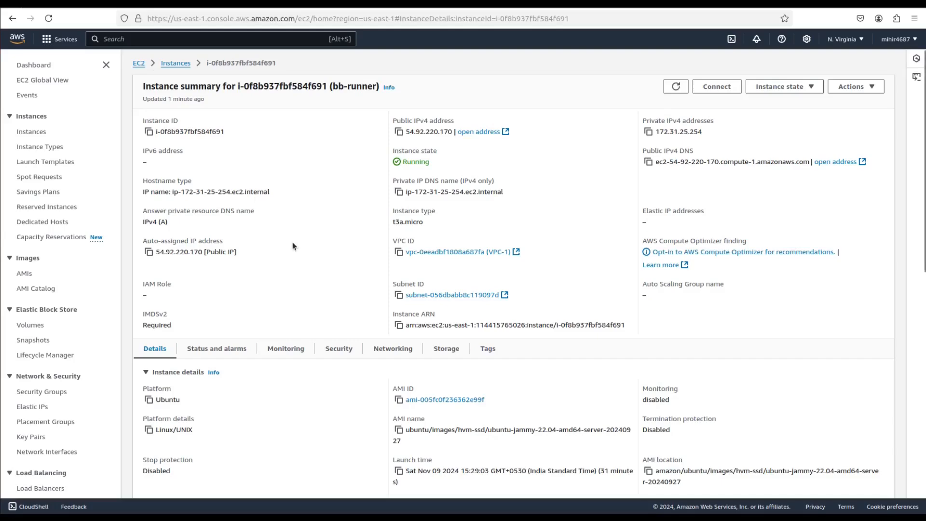
- Copy the security group ID of the bb-runner EC2 instance from its security details
scroll(308, 383, "down", 3)
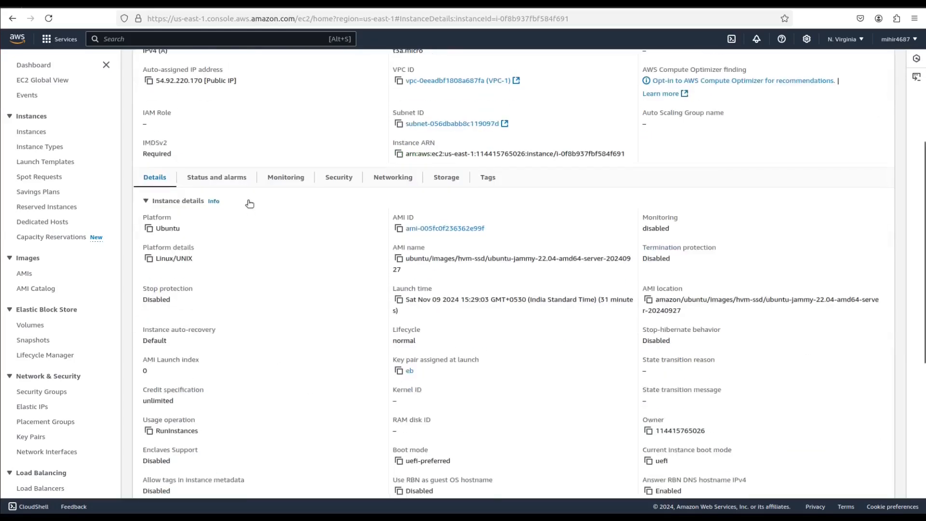
left_click(342, 185)
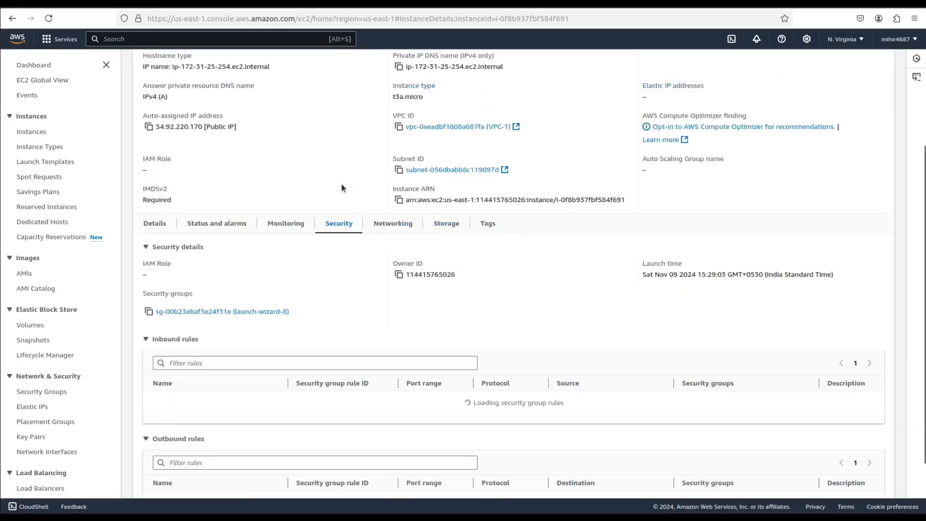
left_click(148, 311)
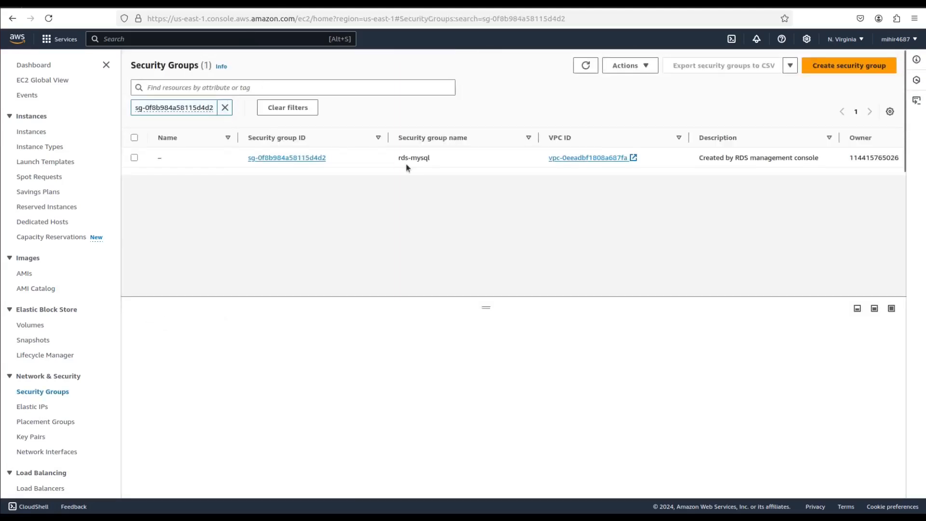
- Add and save an inbound Custom TCP rule on the rds-mysql security group for port 3306, with the copied bb-runner security group as source
left_click(134, 158)
left_click(206, 361)
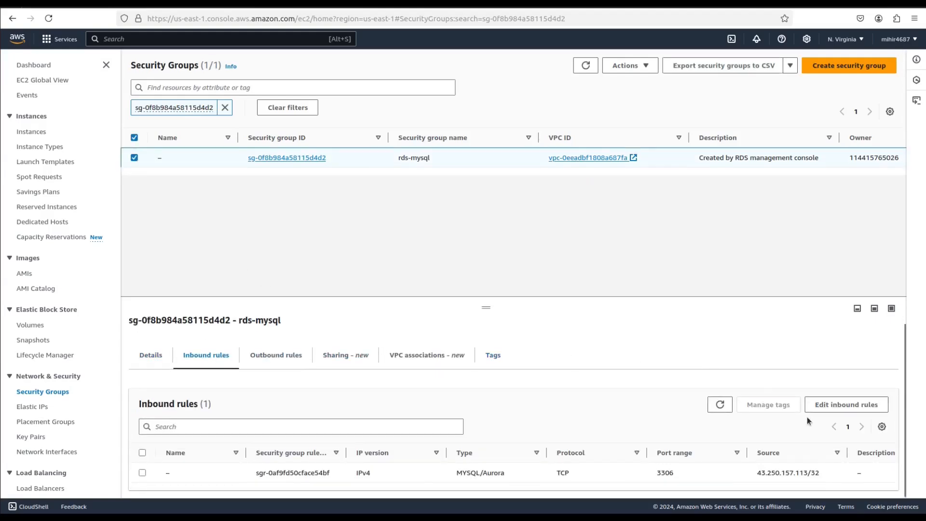
left_click(846, 405)
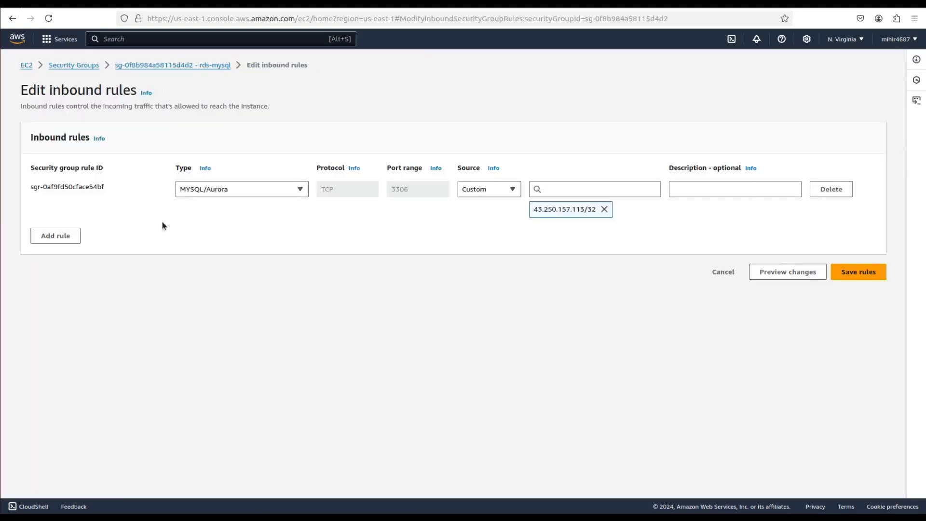
left_click(44, 238)
left_click_drag(405, 229, 349, 224)
type("3306")
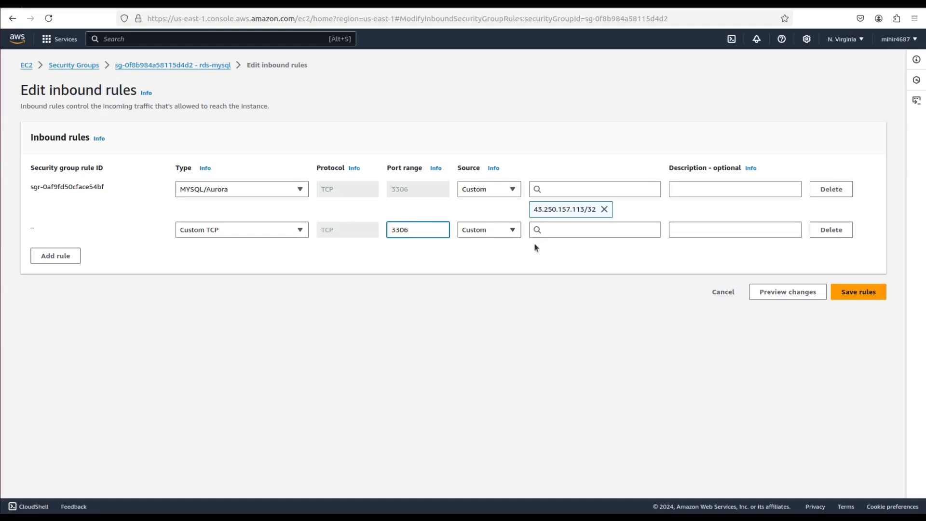
left_click(571, 230)
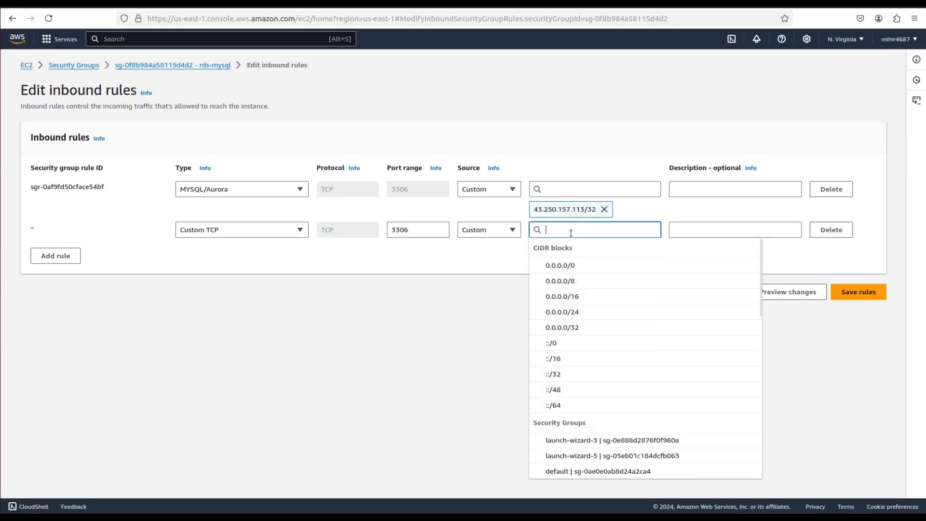
key("ctrl+v")
left_click(558, 280)
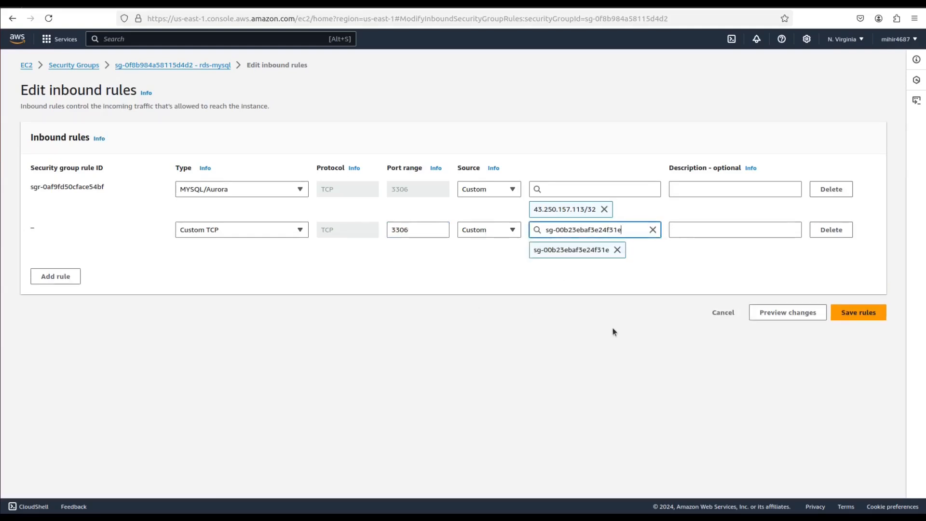
left_click(869, 316)
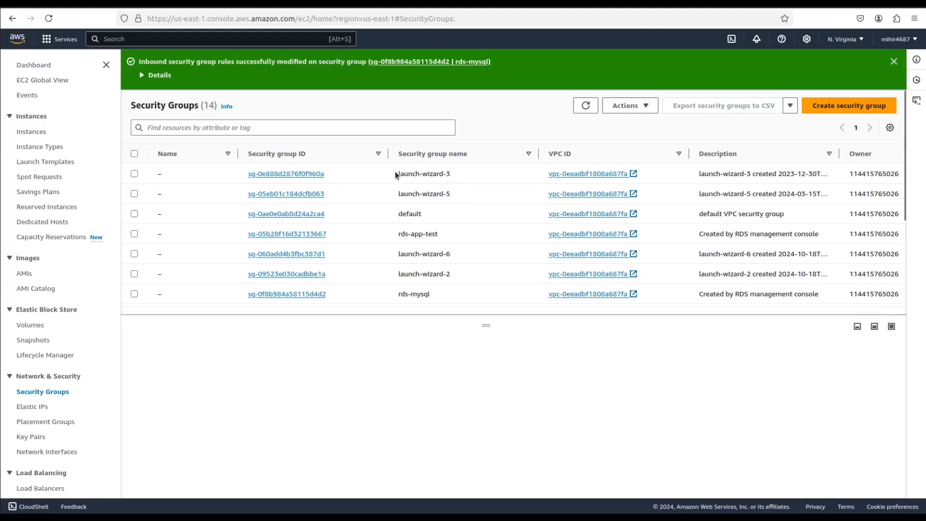
- Switch to Visual Studio Code and examine the mysql SHOW DATABASES command and its DB_HOST placeholder in pipeline.yml
left_click_drag(395, 172, 459, 178)
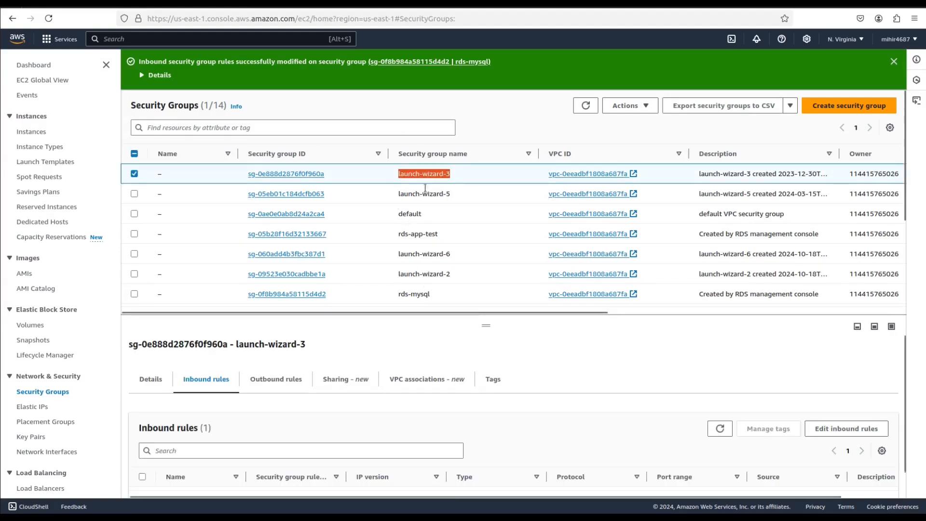
left_click(386, 218)
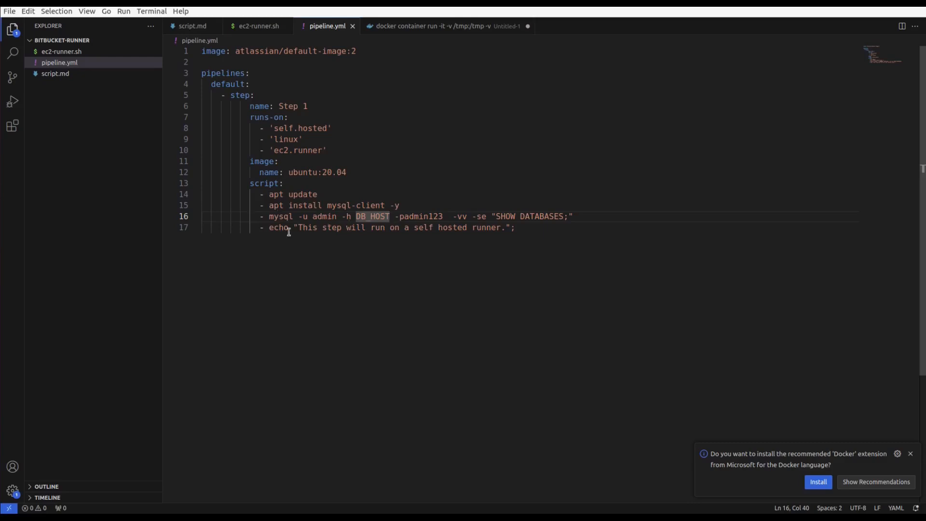
left_click_drag(269, 216, 575, 216)
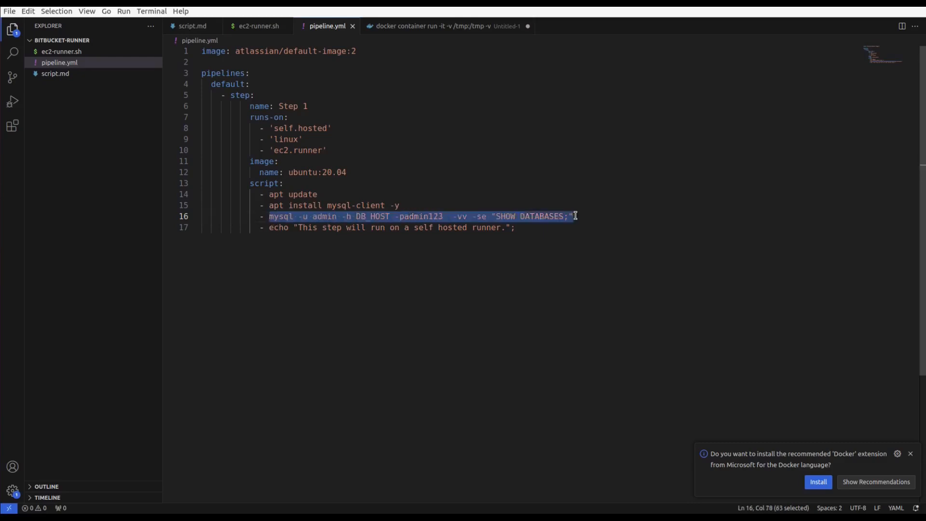
double_click(365, 216)
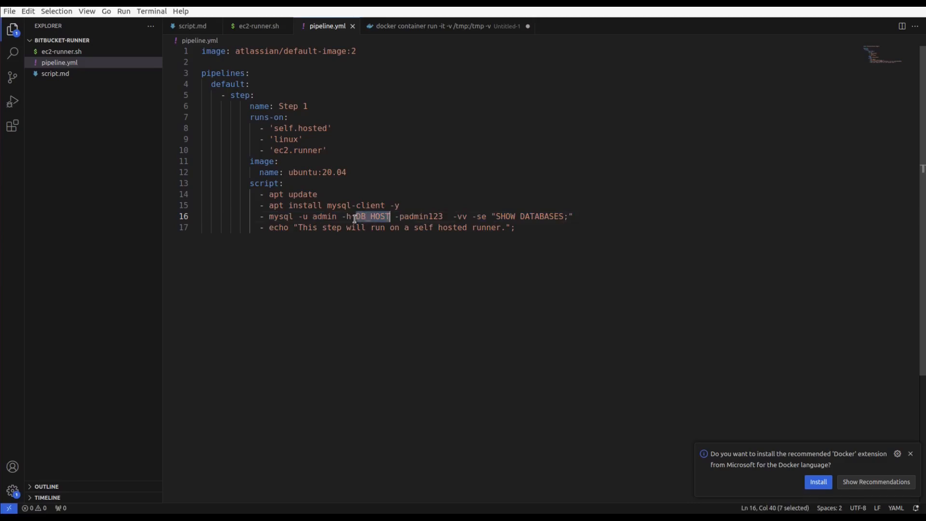
left_click(357, 217)
- Copy the database-1 endpoint from its RDS connectivity details and replace the DB_HOST placeholder in pipeline.yml in Visual Studio Code with it
key("alt+Tab")
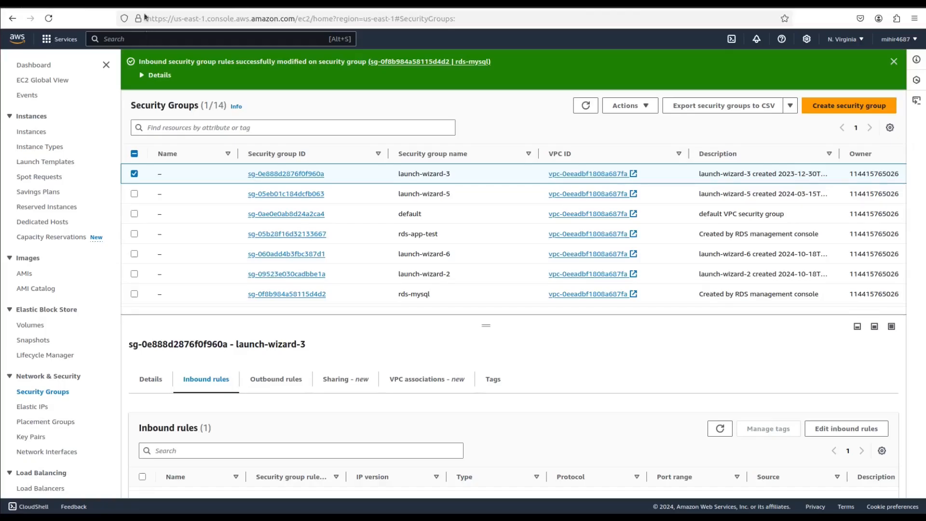
left_click(181, 4)
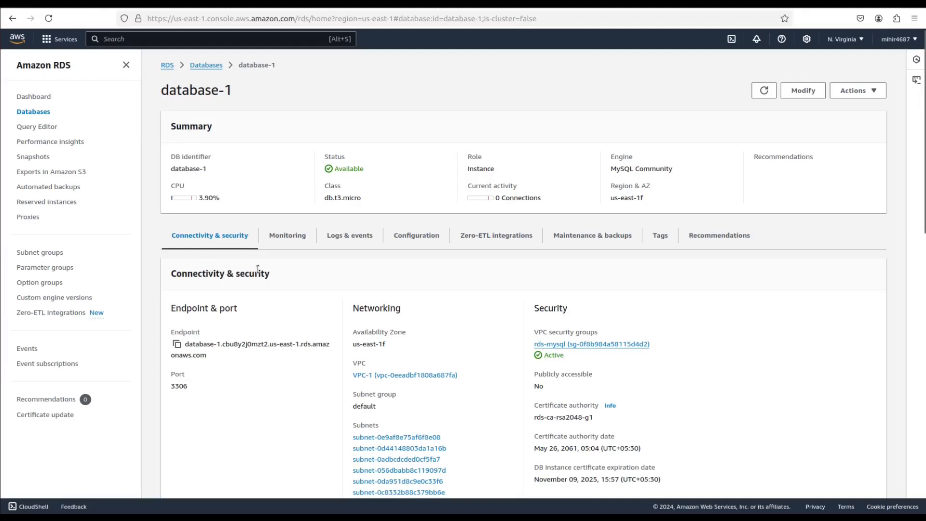
left_click(177, 344)
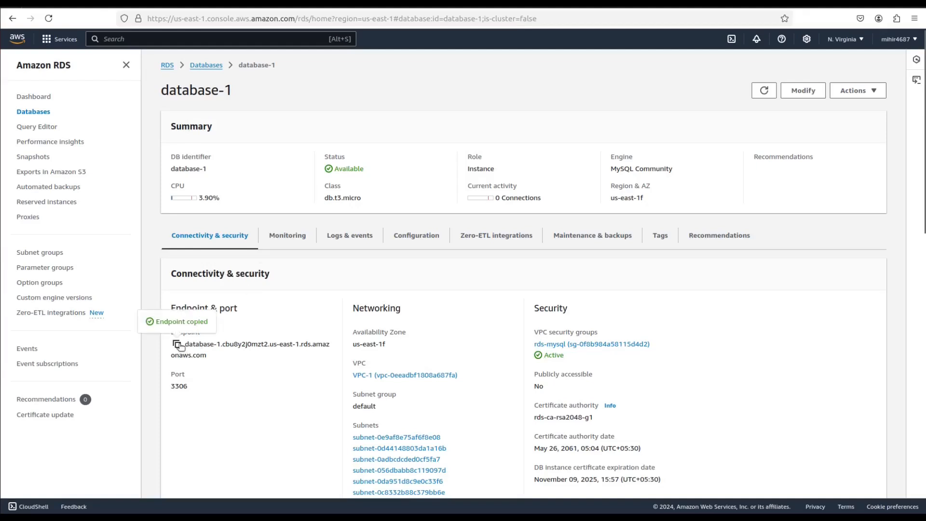
left_click(1, 174)
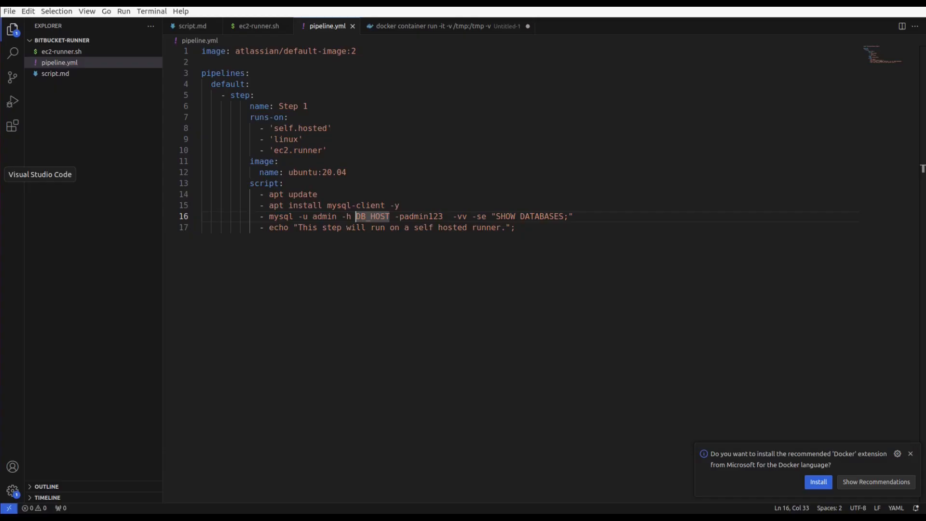
double_click(354, 216)
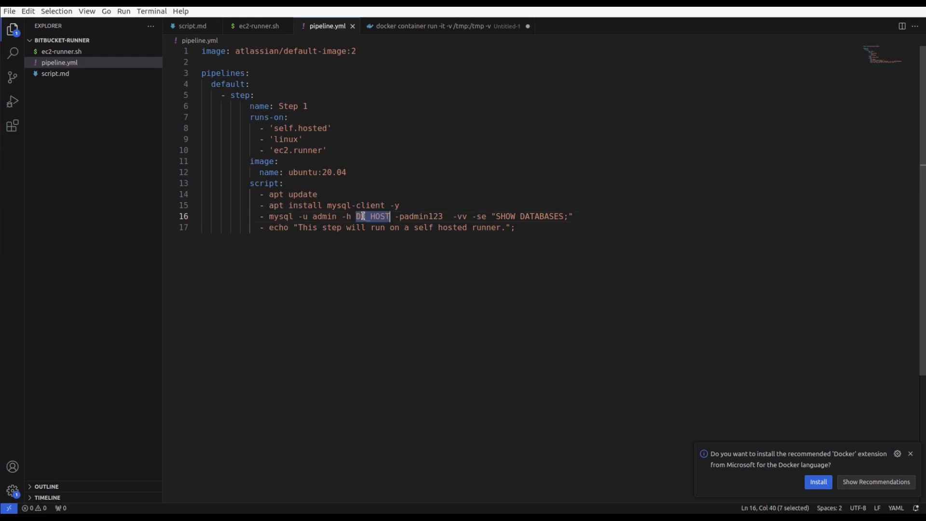
double_click(367, 217)
key("ctrl+v")
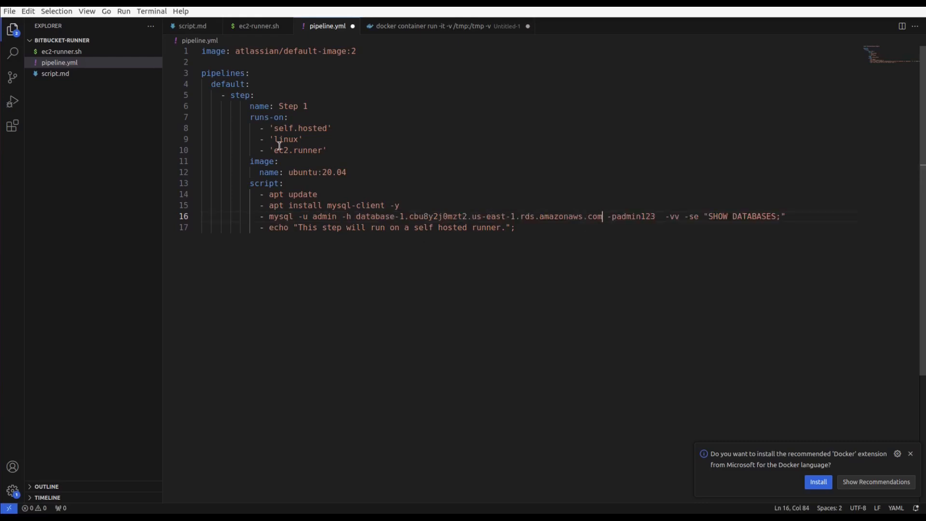
- Examine the runs-on labels and the mysql SHOW DATABASES command in pipeline.yml
left_click_drag(251, 118, 328, 147)
left_click(361, 146)
left_click_drag(258, 130, 339, 157)
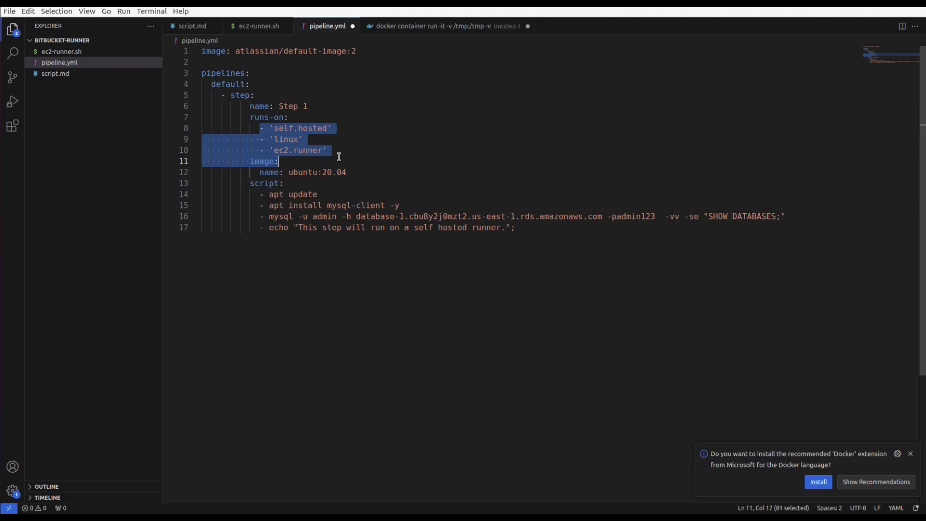
left_click(285, 150)
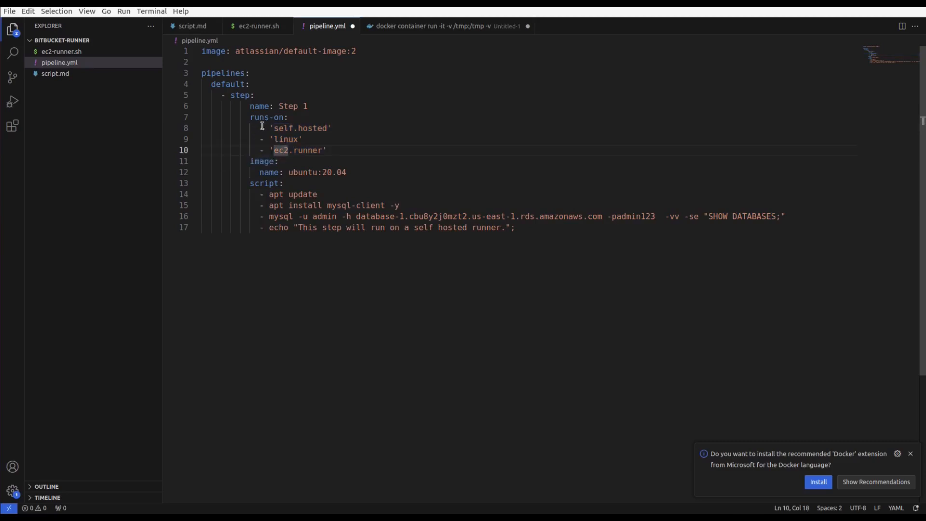
left_click_drag(260, 127, 334, 150)
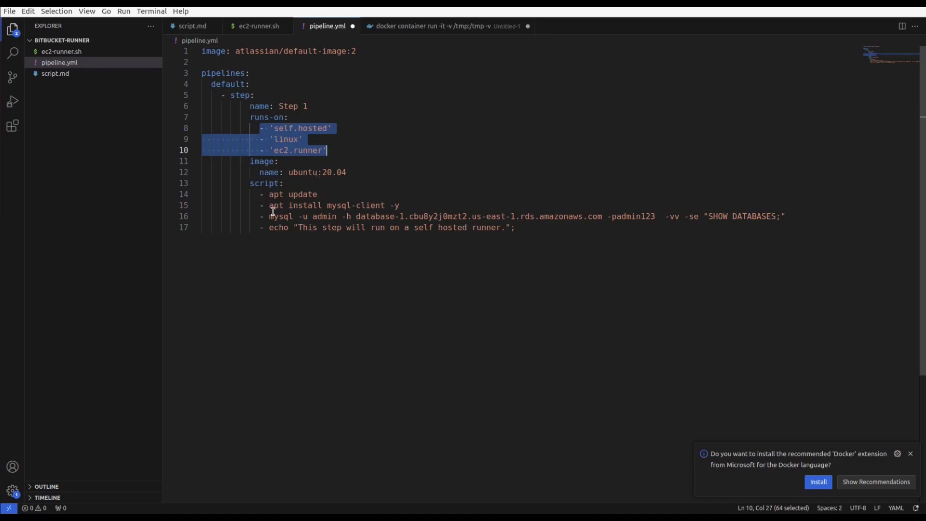
left_click_drag(265, 217, 524, 217)
left_click_drag(596, 228, 789, 217)
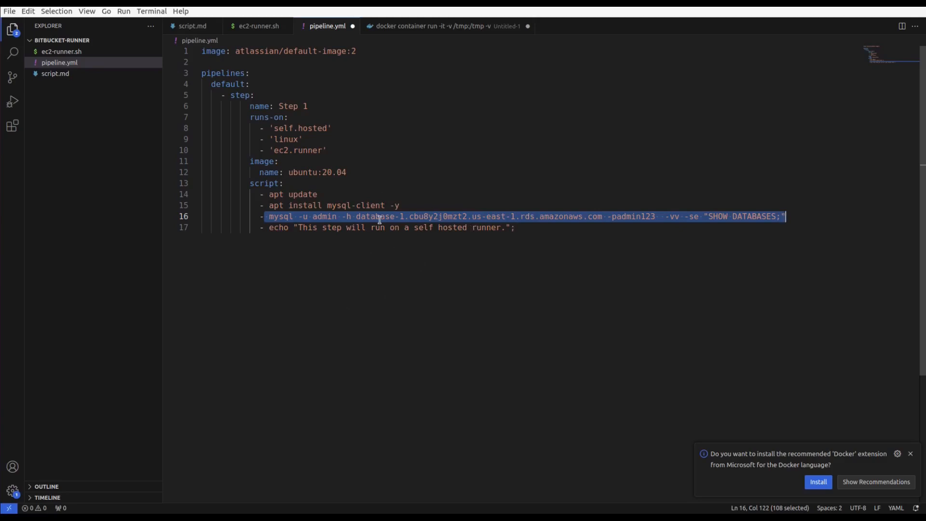
left_click(421, 261)
- Copy all of pipeline.yml, including the database password, and replace the contents of bitbucket-pipelines.yml in the deploy-ec2 Bitbucket repository with it
key("ctrl+a")
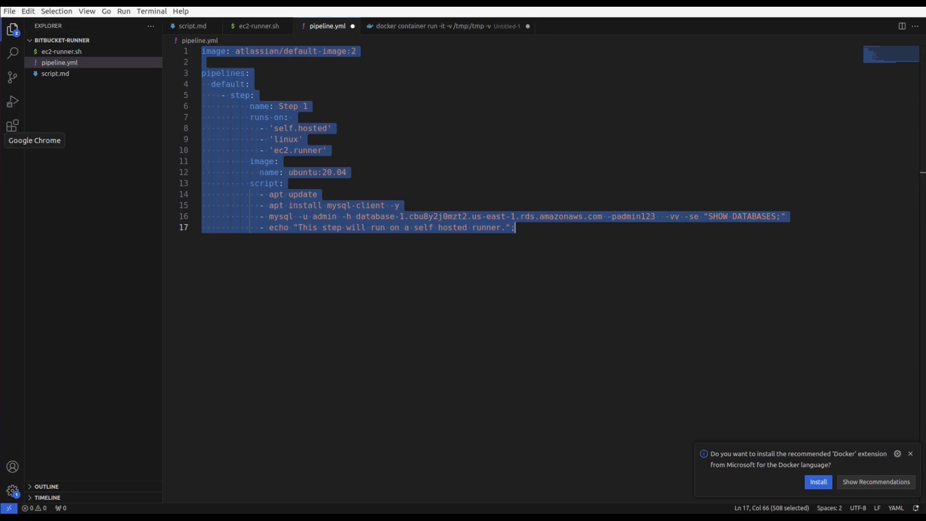
left_click(34, 141)
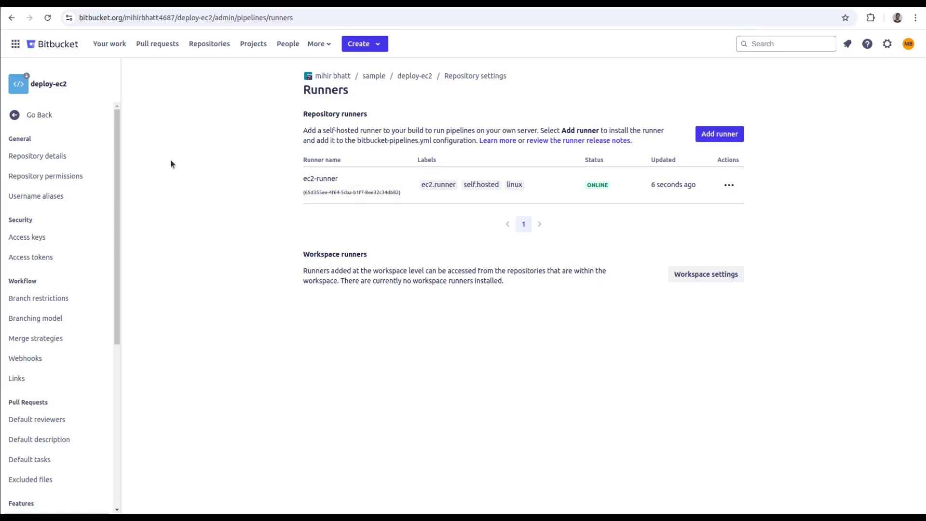
left_click(38, 115)
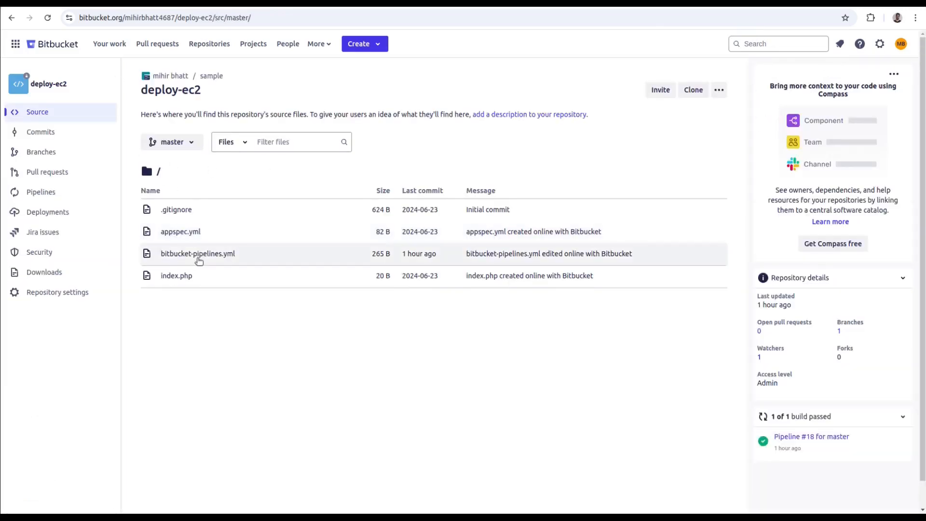
left_click(198, 260)
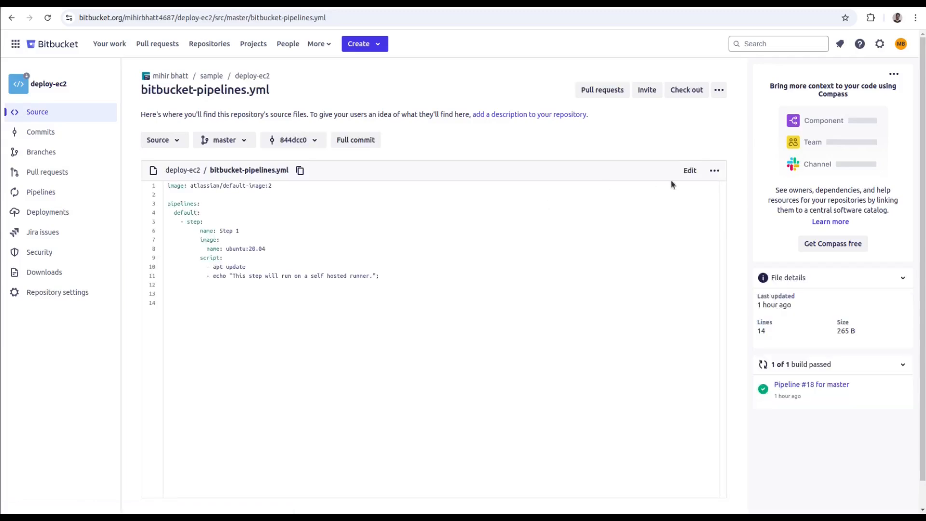
left_click(699, 172)
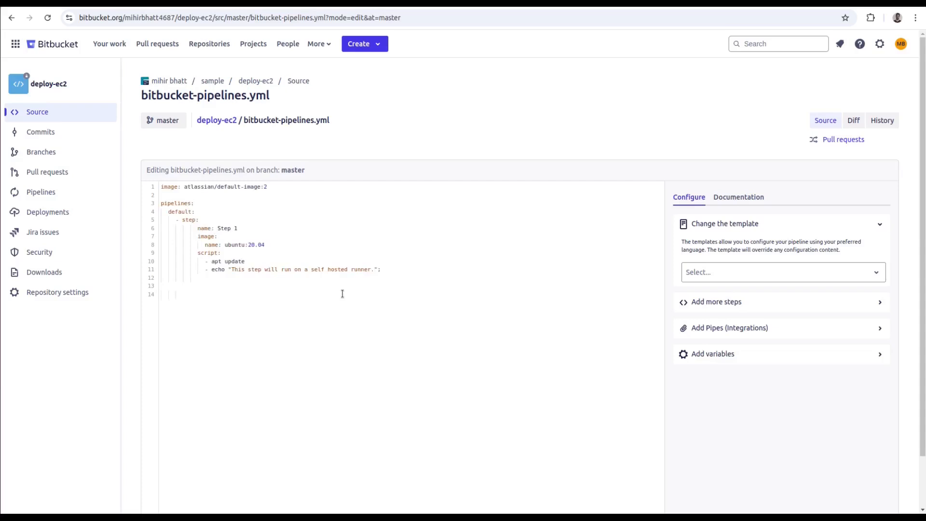
key("ctrl+a")
key("BackSpace")
key("ctrl+v")
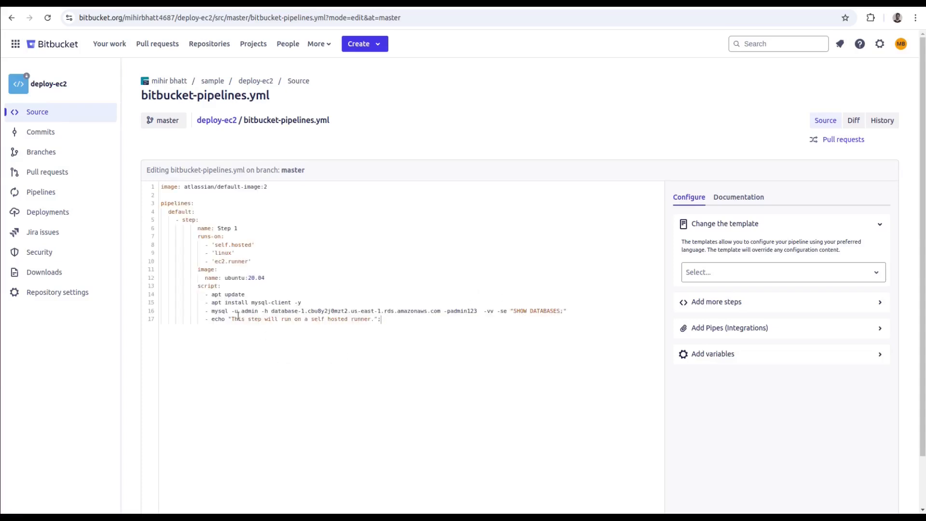
- Review the pasted mysql SHOW DATABASES line and commit bitbucket-pipelines.yml to master with the default commit message
left_click_drag(211, 312, 559, 310)
left_click(521, 312)
left_click(520, 312)
scroll(615, 320, "down", 1)
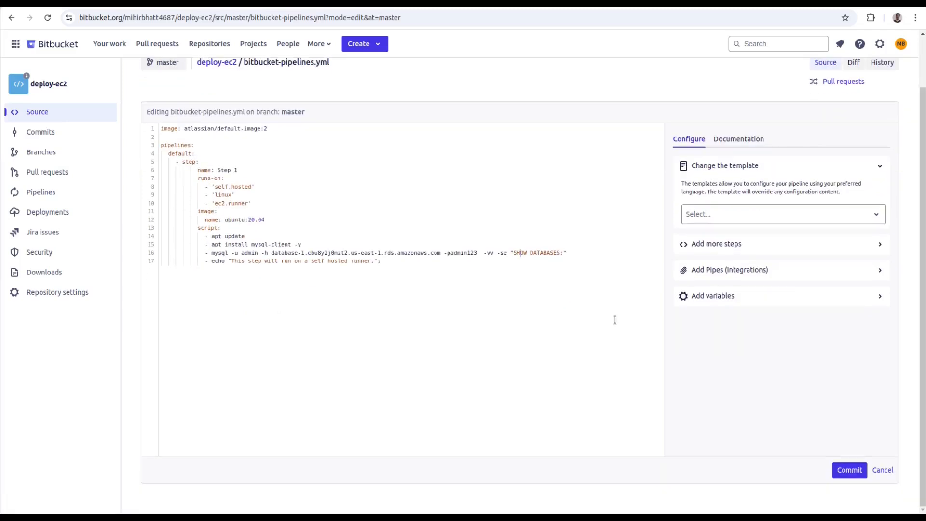
left_click(845, 473)
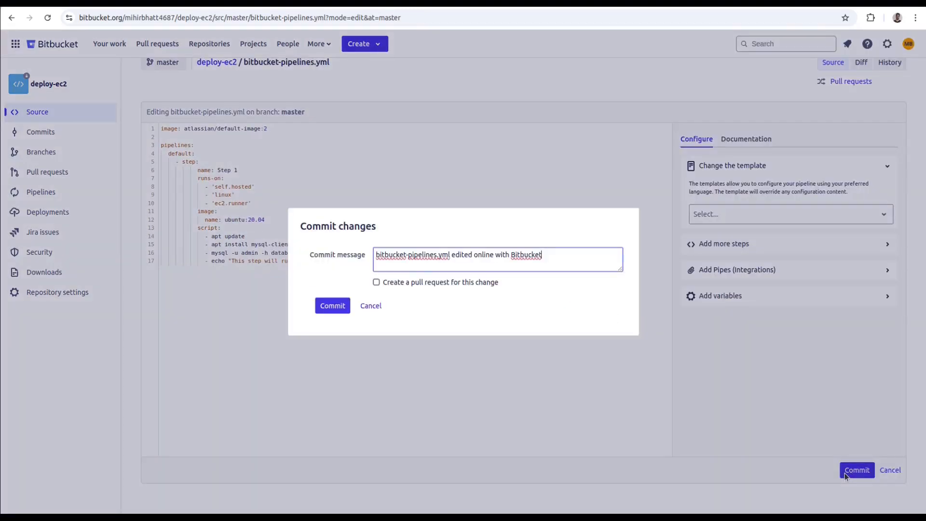
left_click(333, 305)
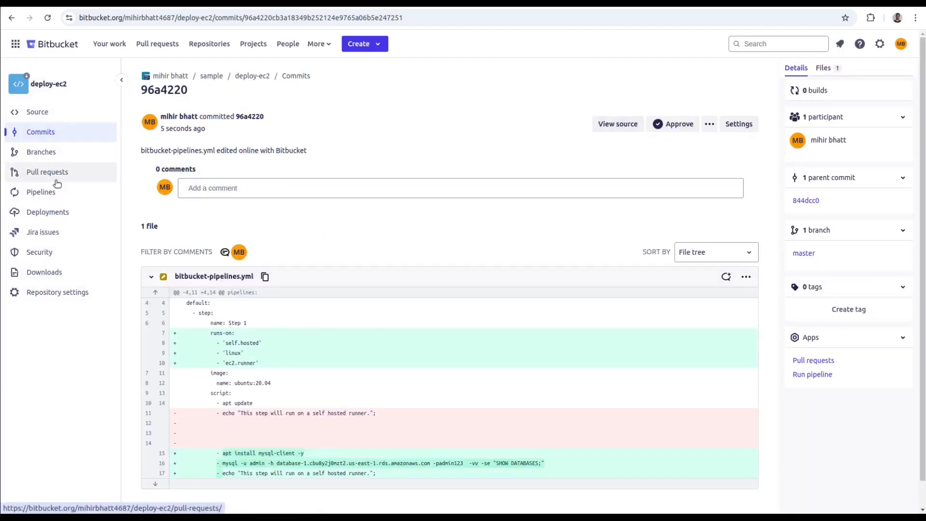
- Open the newest deploy-ec2 pipeline run and inspect the database list in the output of its mysql SHOW DATABASES command
left_click(42, 192)
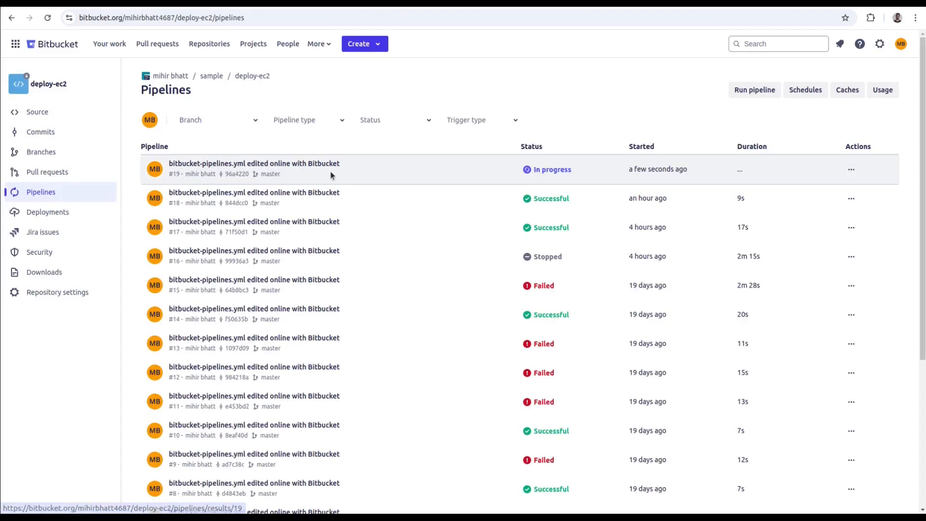
left_click(543, 168)
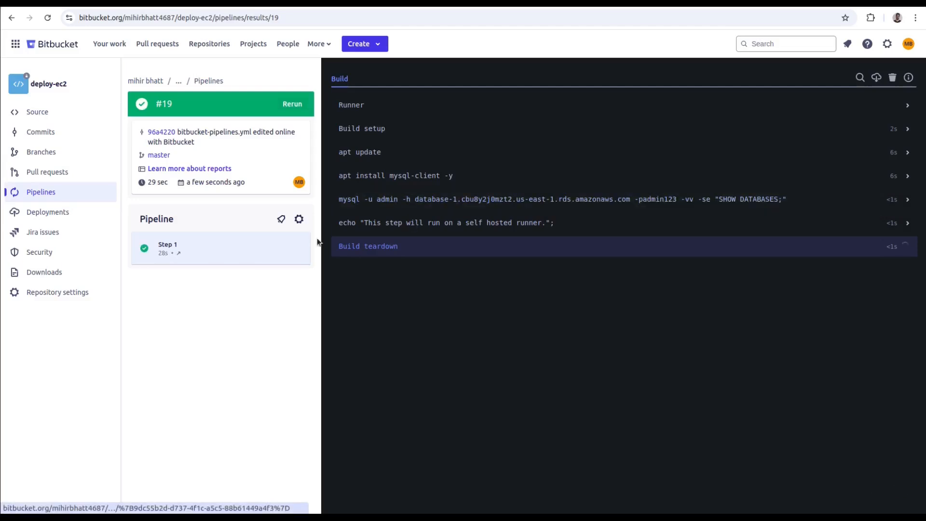
left_click(484, 198)
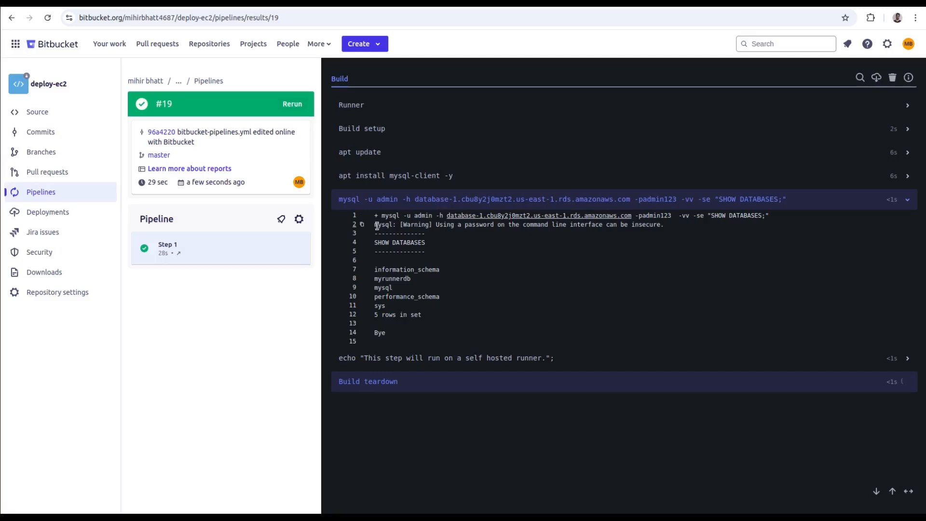
double_click(389, 280)
- Refresh the workspace's plan details, check the build minutes used this billing period, and return to the pipeline run
left_click(832, 3)
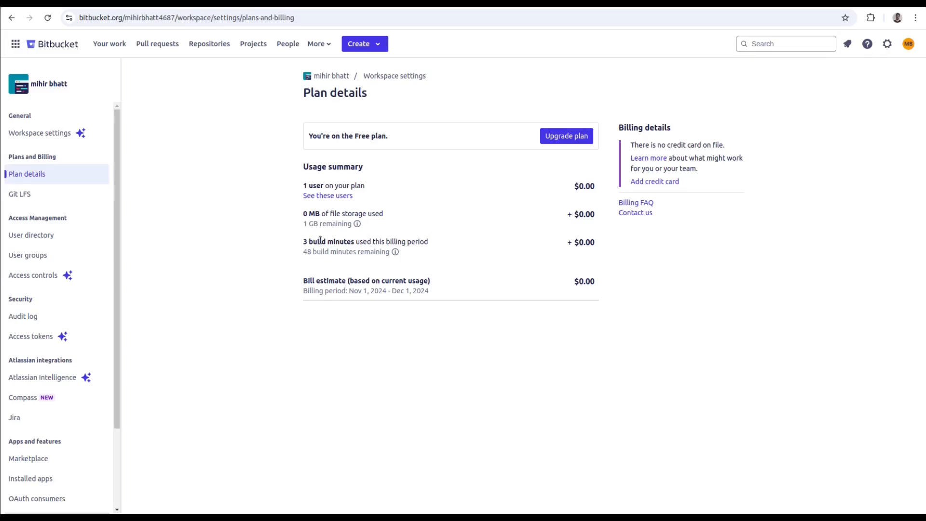
left_click(47, 18)
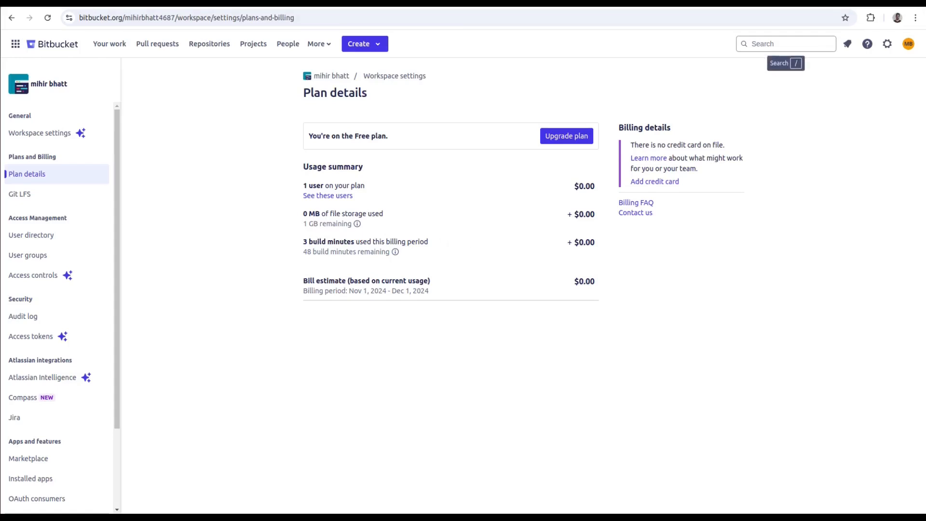
left_click(823, 3)
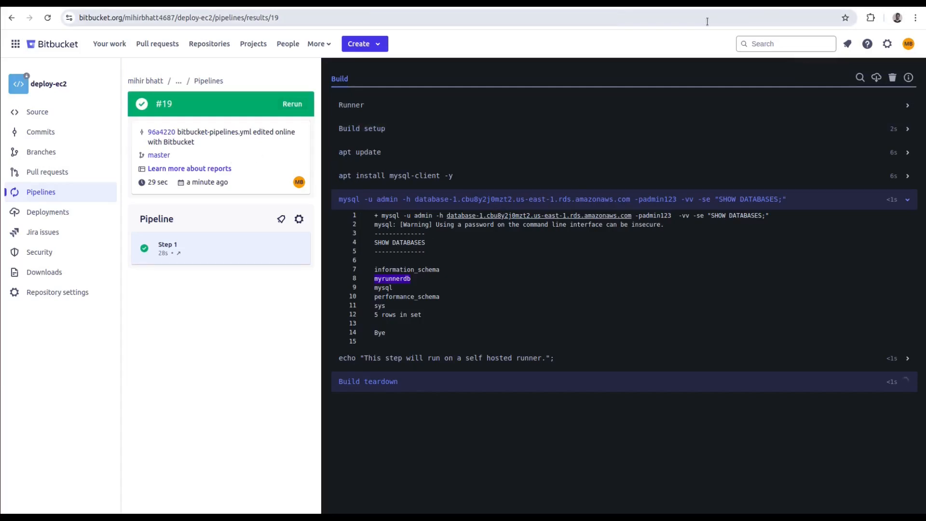
- Remove the runs-on block with its self.hosted, linux and ec2.runner labels from bitbucket-pipelines.yml and commit the change to master
left_click(57, 118)
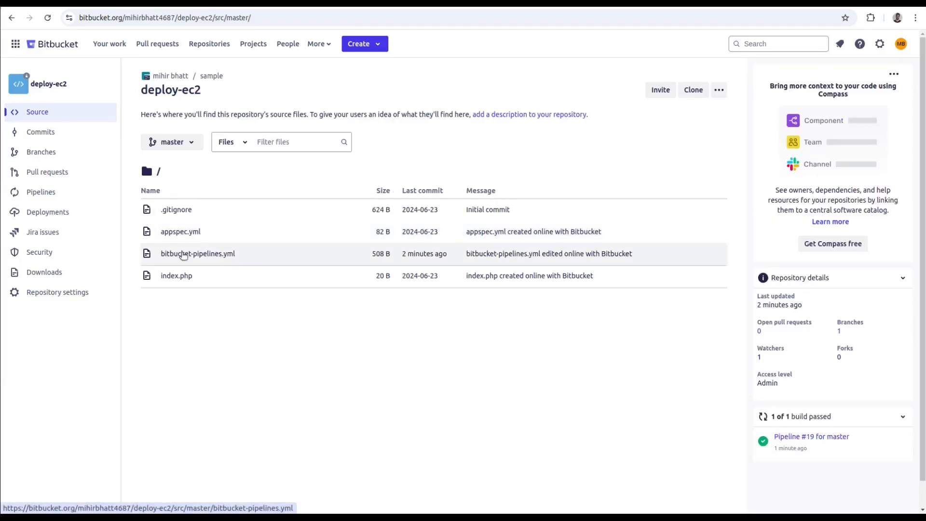
left_click(183, 256)
left_click(691, 169)
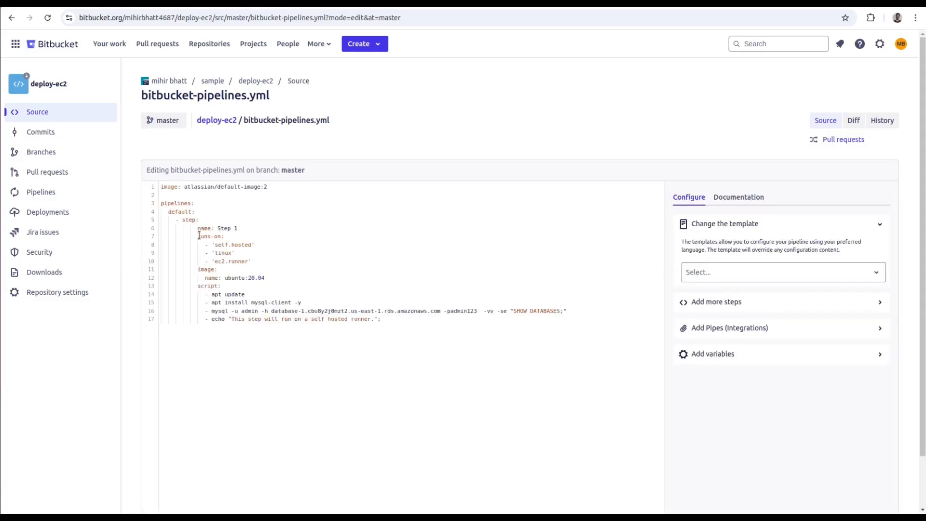
left_click_drag(198, 237, 258, 259)
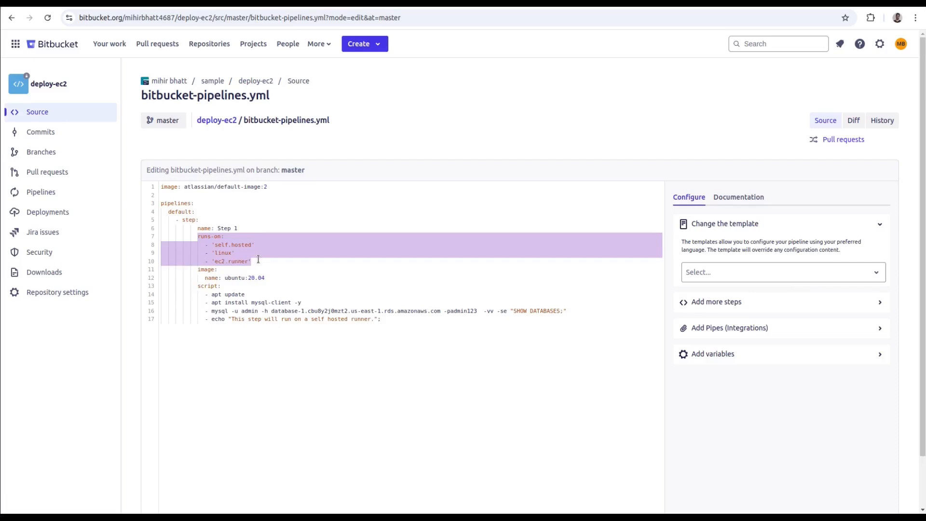
key("BackSpace")
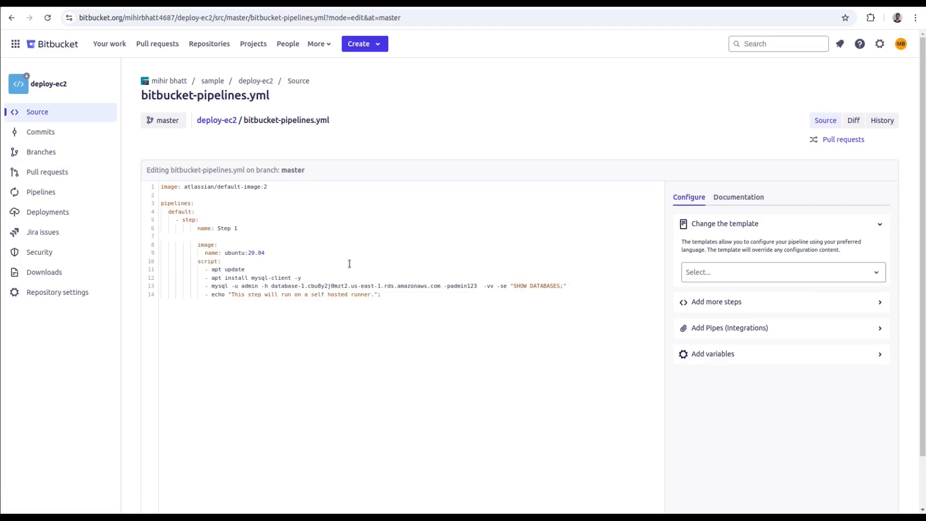
key("BackSpace")
scroll(759, 333, "down", 2)
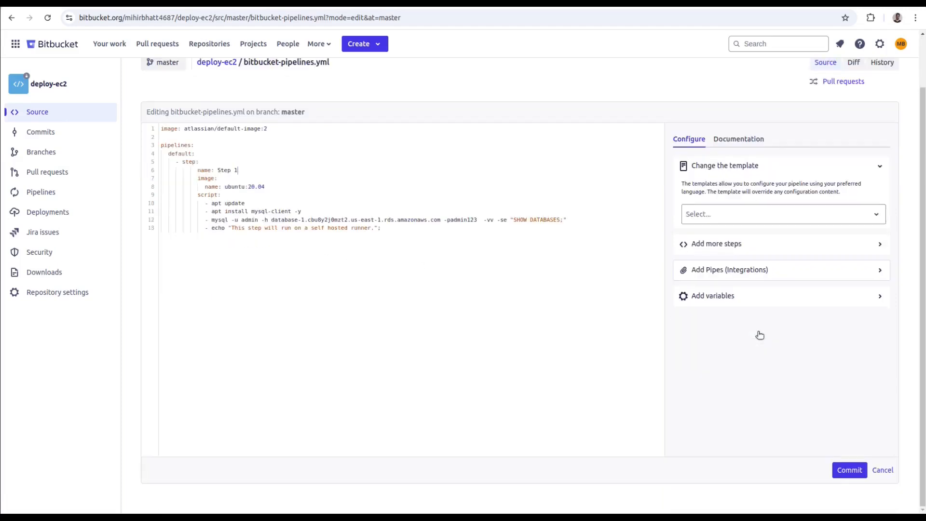
left_click(850, 470)
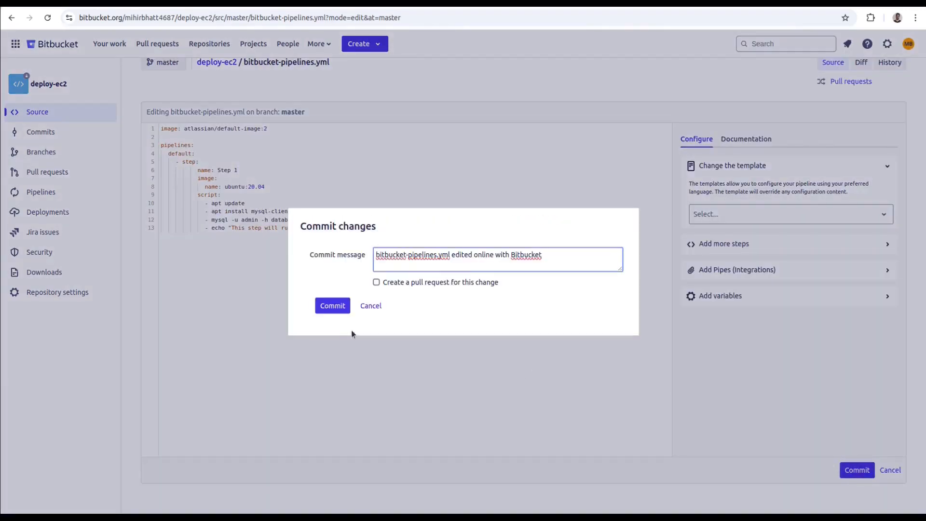
left_click(332, 306)
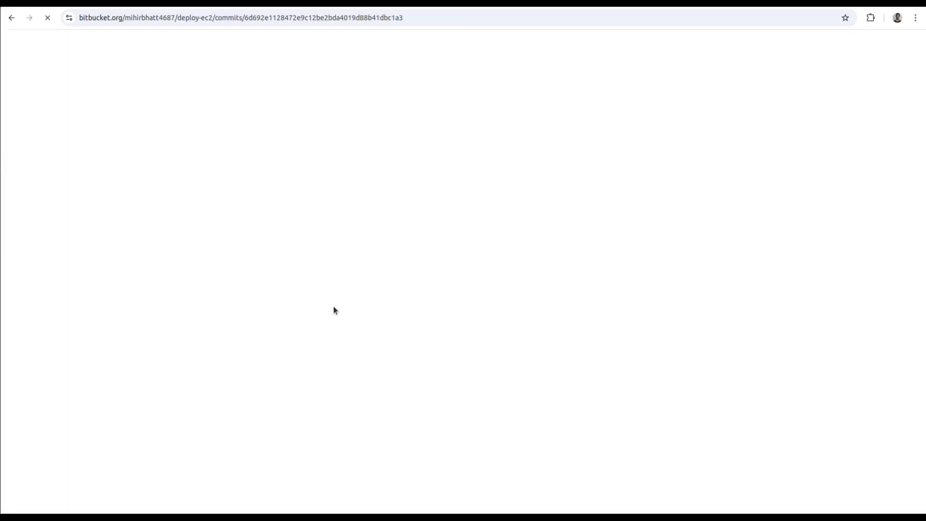
- Open the newest deploy-ec2 pipeline run, check the workspace's plan details while it runs, and inspect the output of the mysql SHOW DATABASES command
left_click(47, 192)
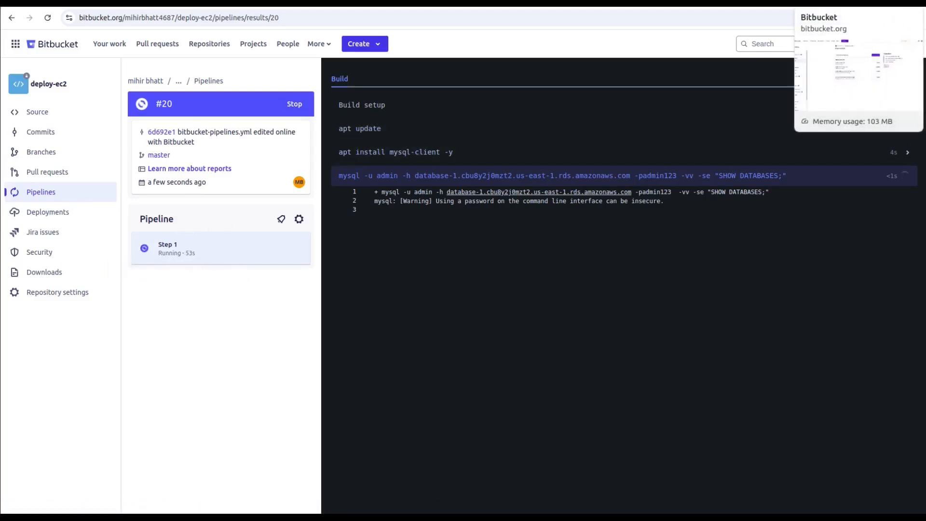
left_click(823, 3)
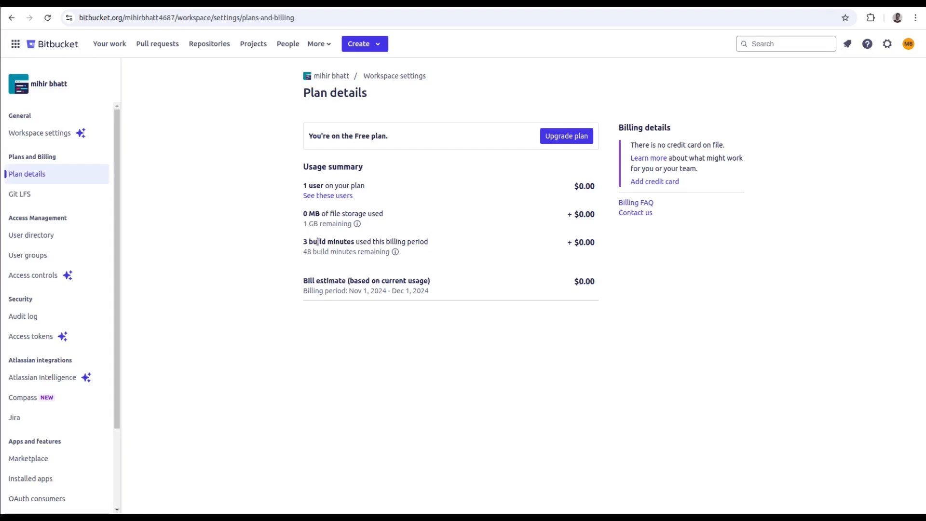
left_click(806, 5)
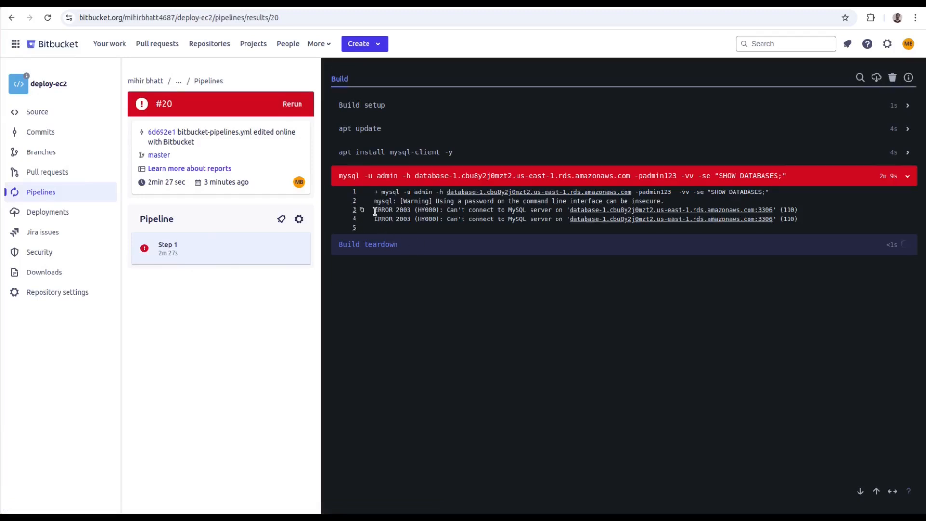
left_click_drag(375, 210, 728, 219)
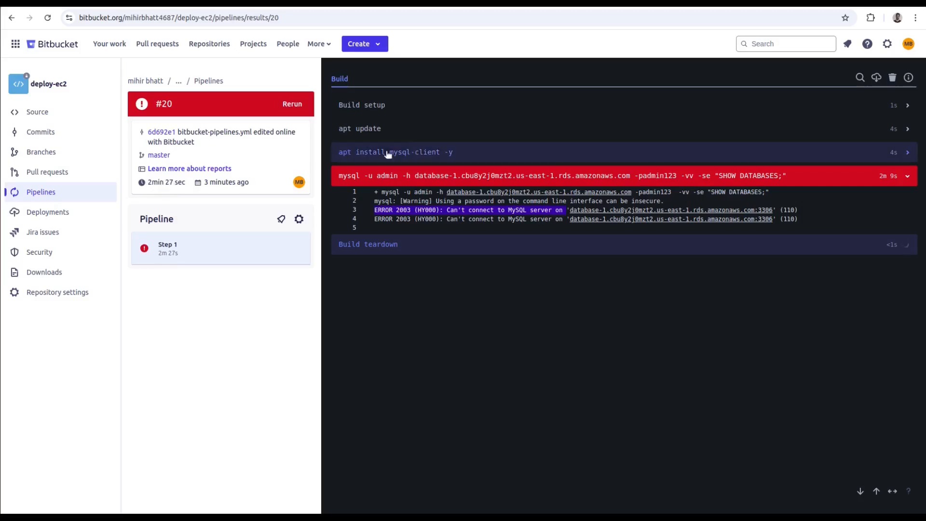
- Reopen the workspace's plan details and compare the build minutes used with the build minutes remaining for this billing period
left_click(888, 44)
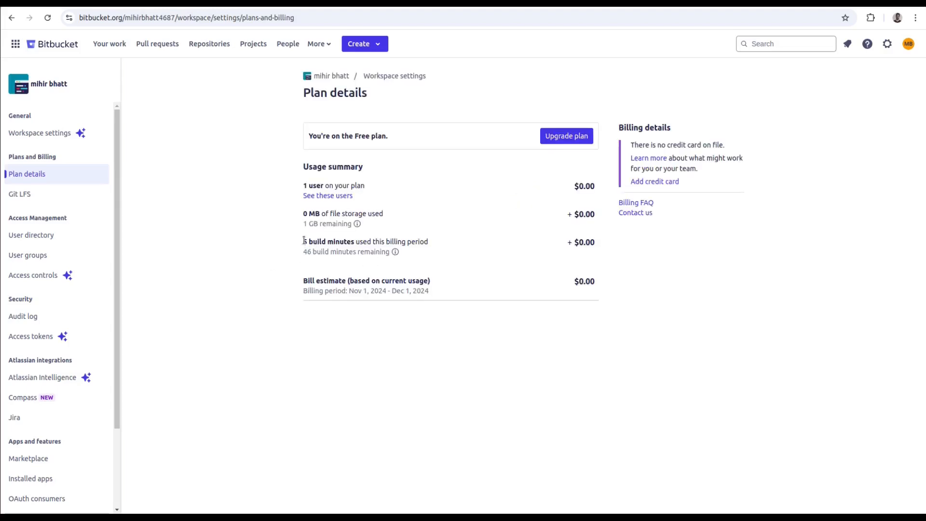
left_click_drag(304, 241, 390, 242)
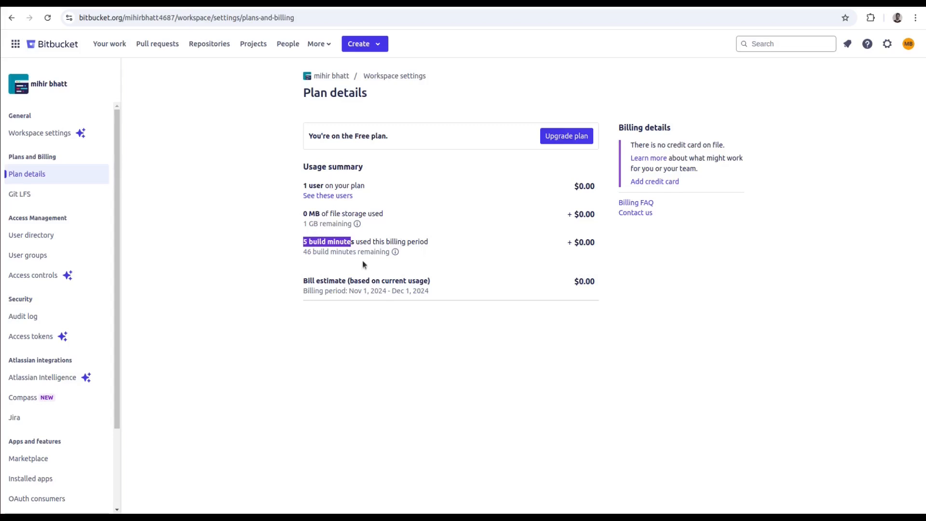
left_click_drag(304, 252, 393, 256)
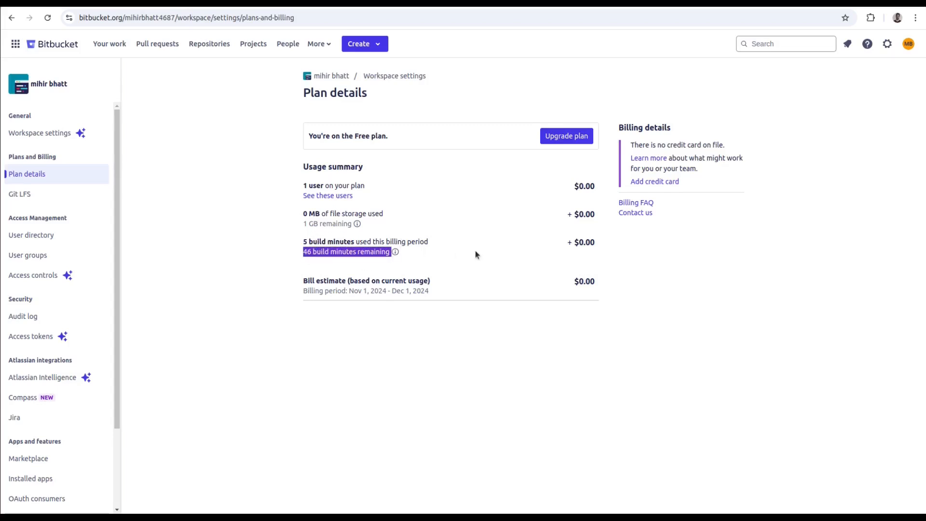
left_click(554, 233)
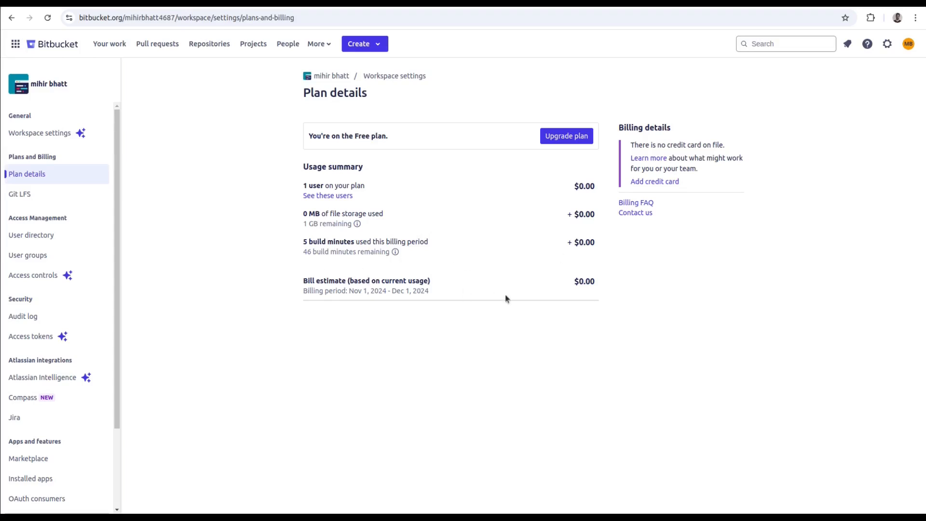
double_click(305, 252)
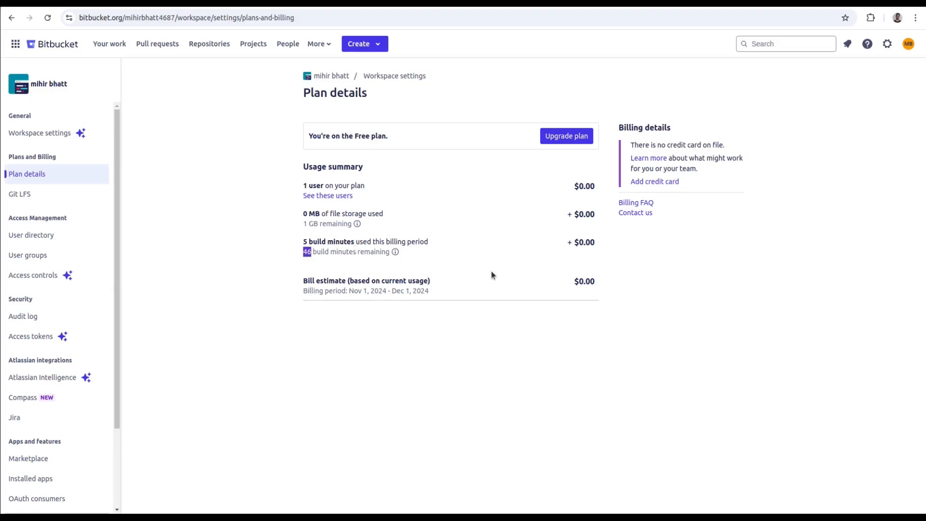